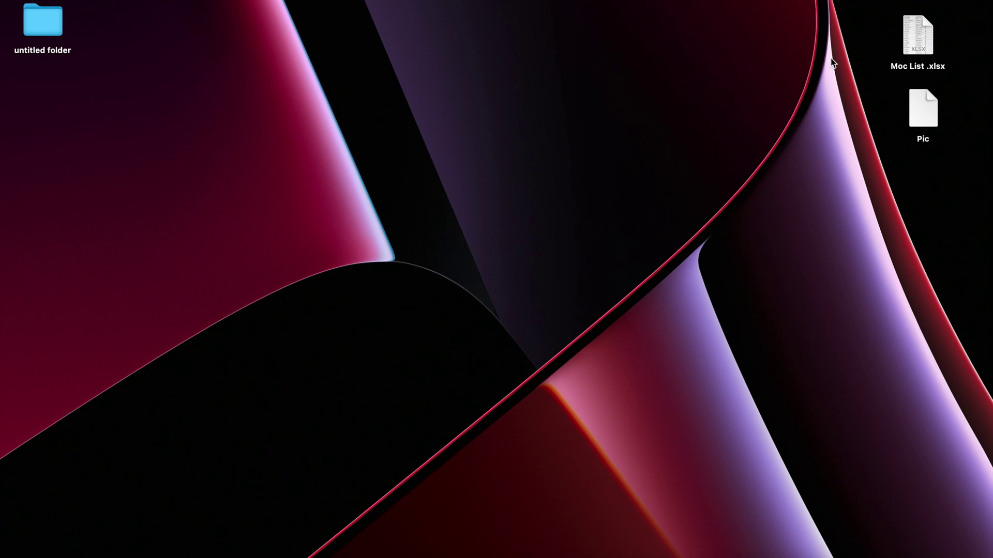
# Step: Scroll through the Moc List First Name, Last Name and Group rows, then return to blank Document1
pyautogui.hotkey('ctrl', 'Right')
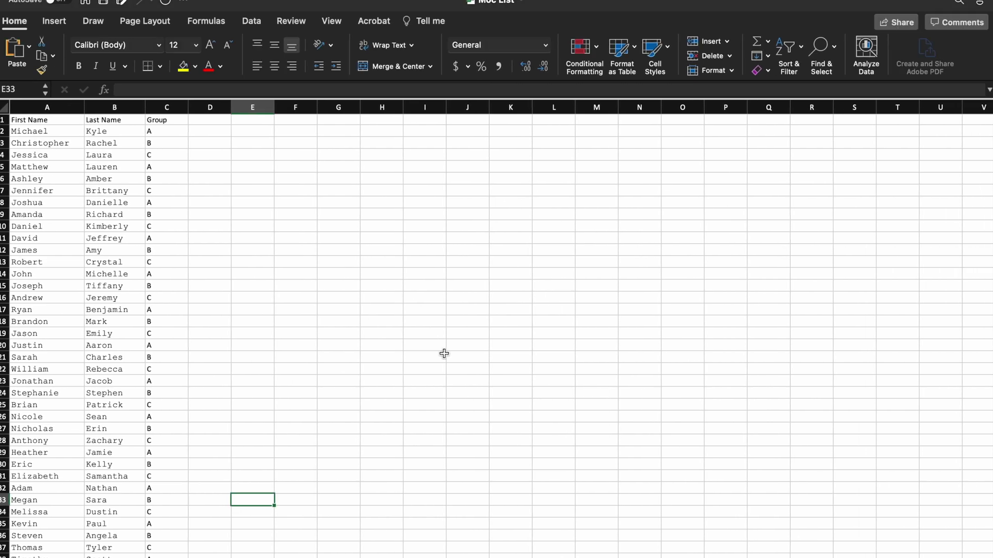
pyautogui.scroll(-4, 469, 352)
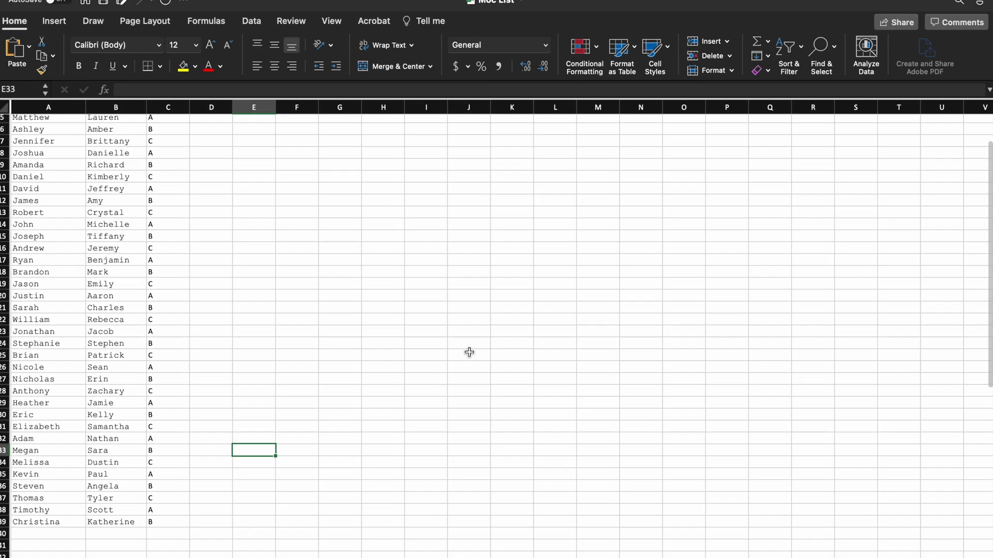
pyautogui.scroll(4, 469, 352)
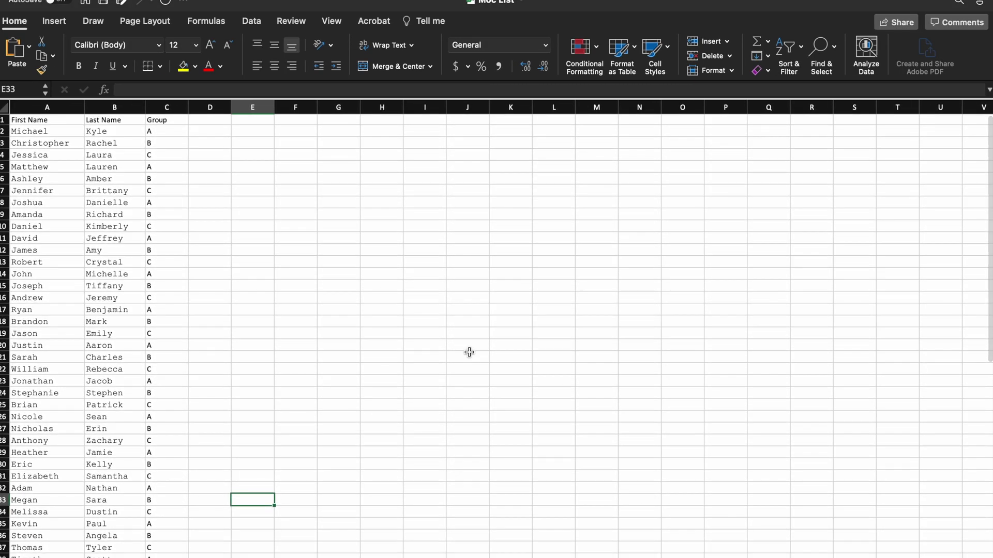
pyautogui.scroll(-3, 469, 352)
pyautogui.scroll(3, 469, 352)
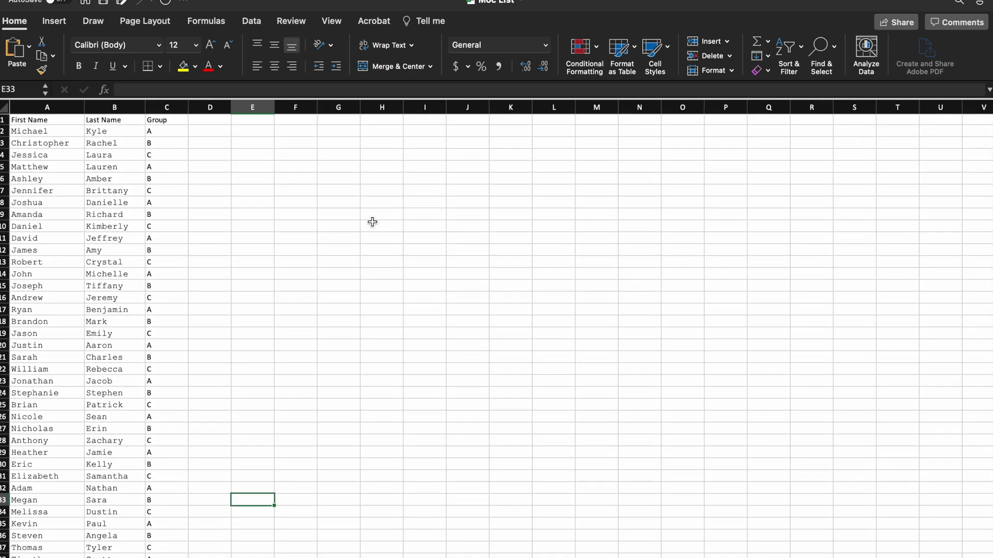
pyautogui.hotkey('ctrl', 'Right')
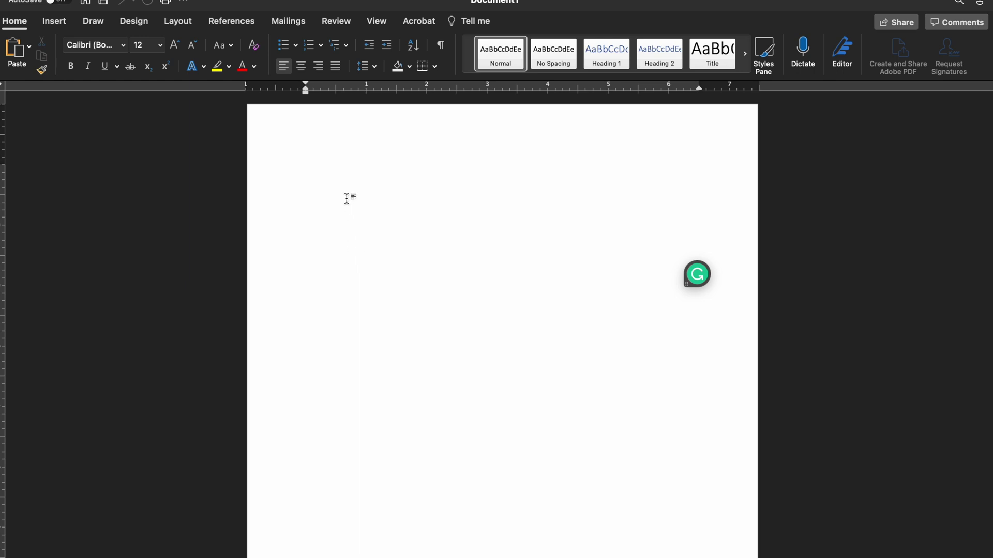
# Step: Start a labels mail merge using Avery US Letter 5392 Name Badges Insert Refills (3" × 4")
pyautogui.click(297, 26)
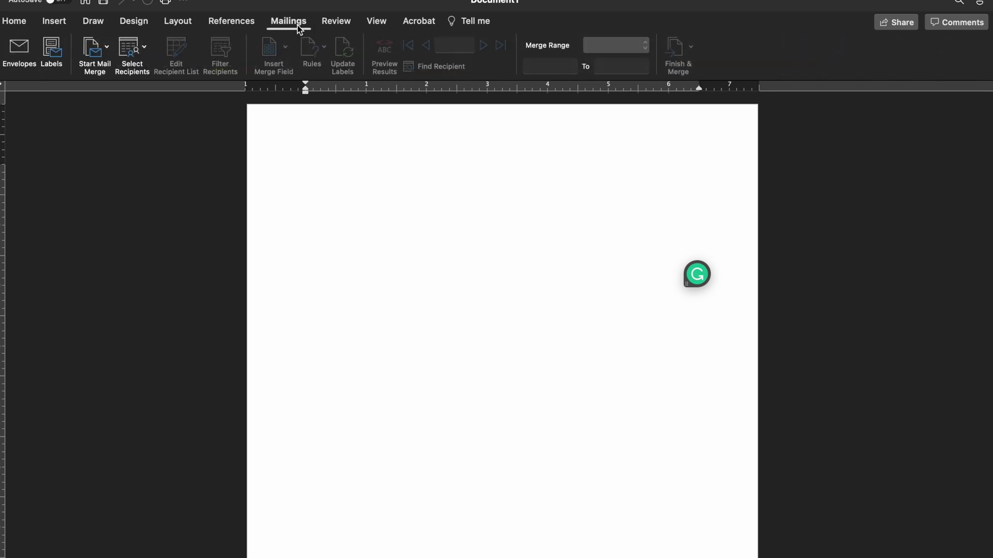
pyautogui.click(108, 47)
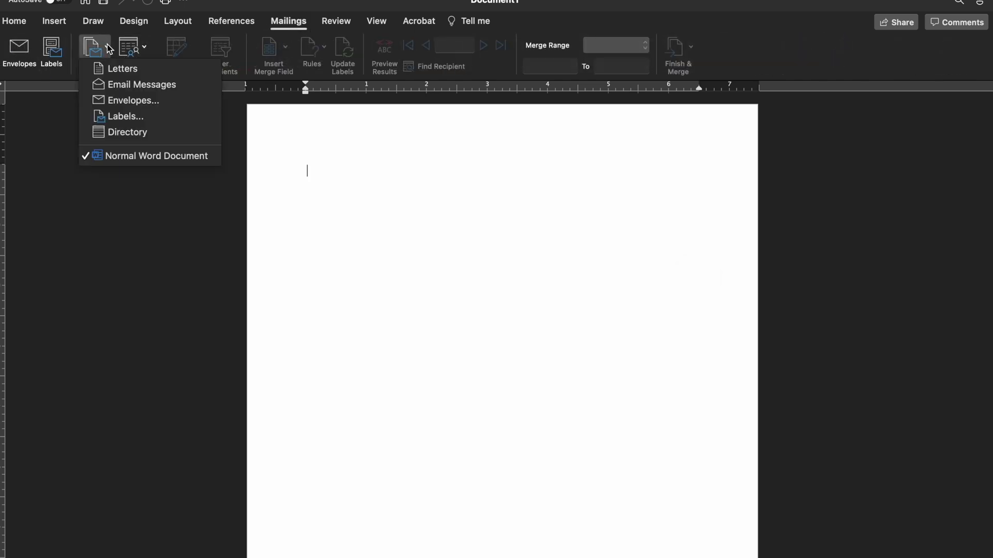
pyautogui.click(117, 117)
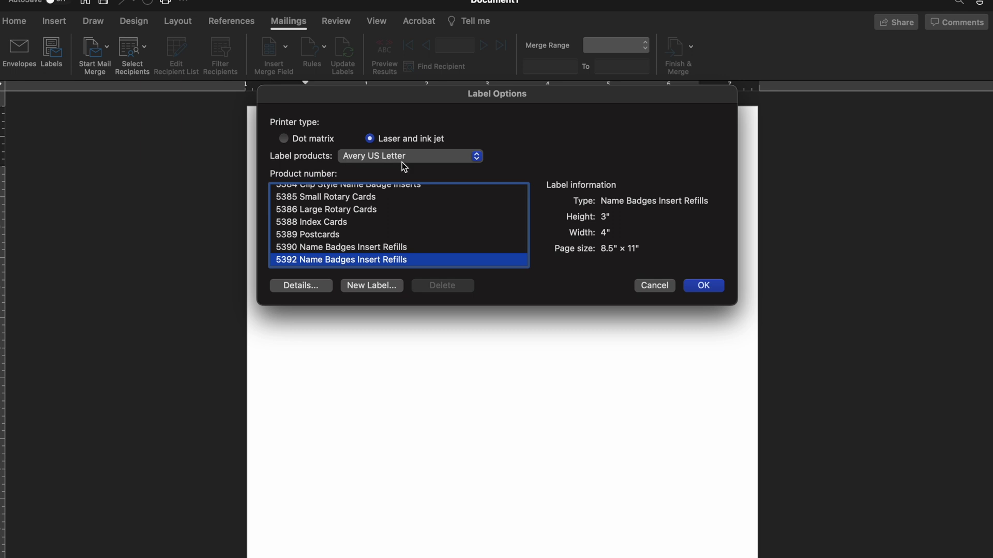
pyautogui.click(403, 167)
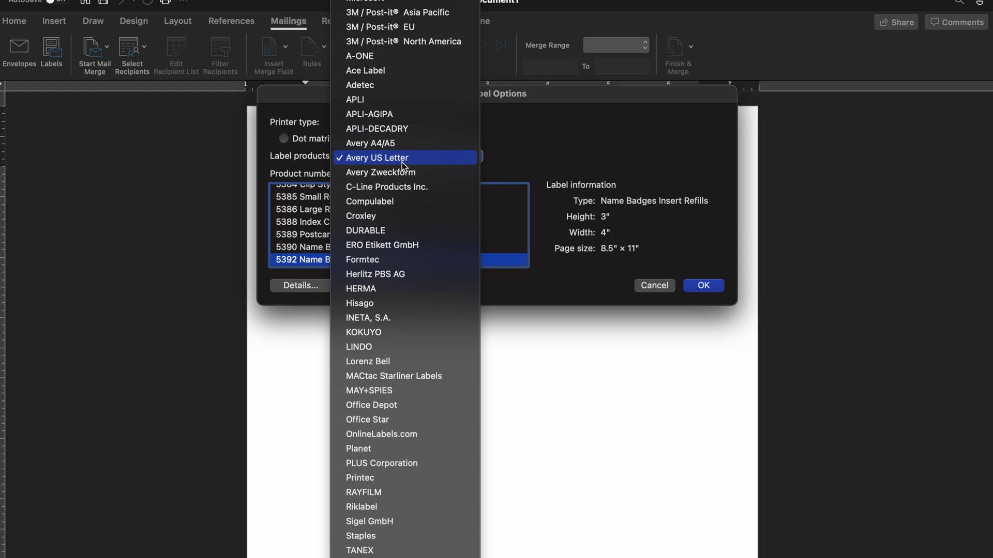
pyautogui.click(524, 149)
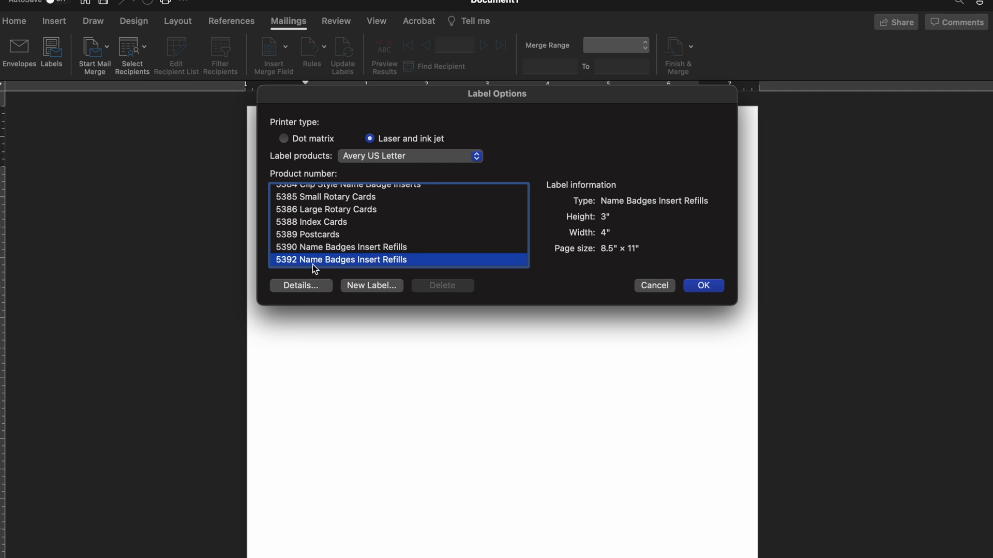
pyautogui.click(704, 286)
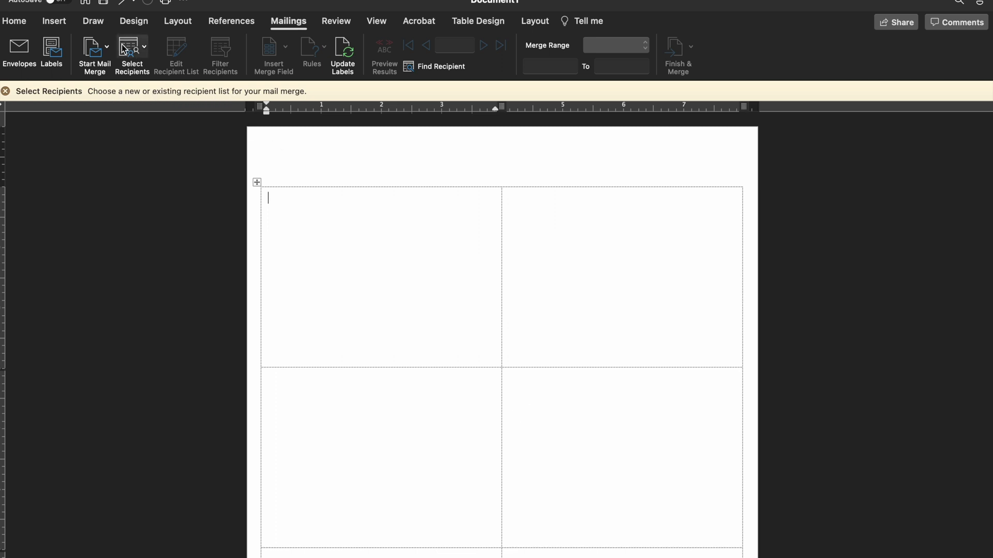
# Step: Use the entire Sheet1 of Desktop/Moc List .xlsx as the existing recipient list
pyautogui.click(145, 51)
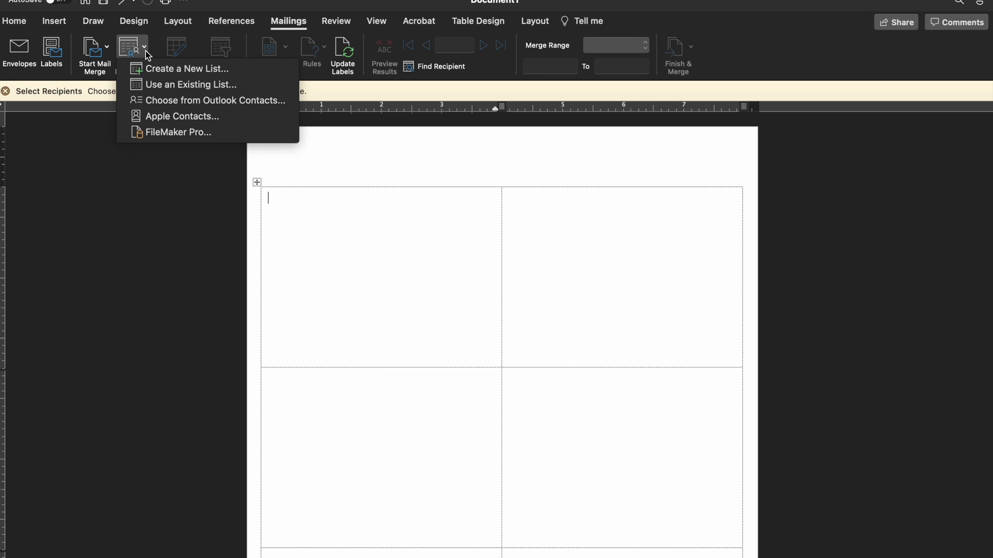
pyautogui.click(153, 88)
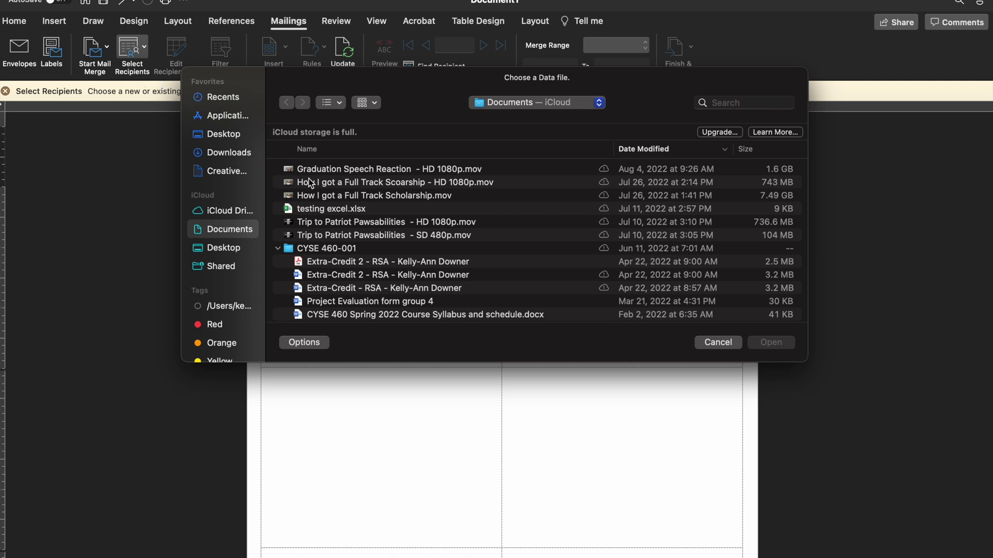
pyautogui.click(234, 135)
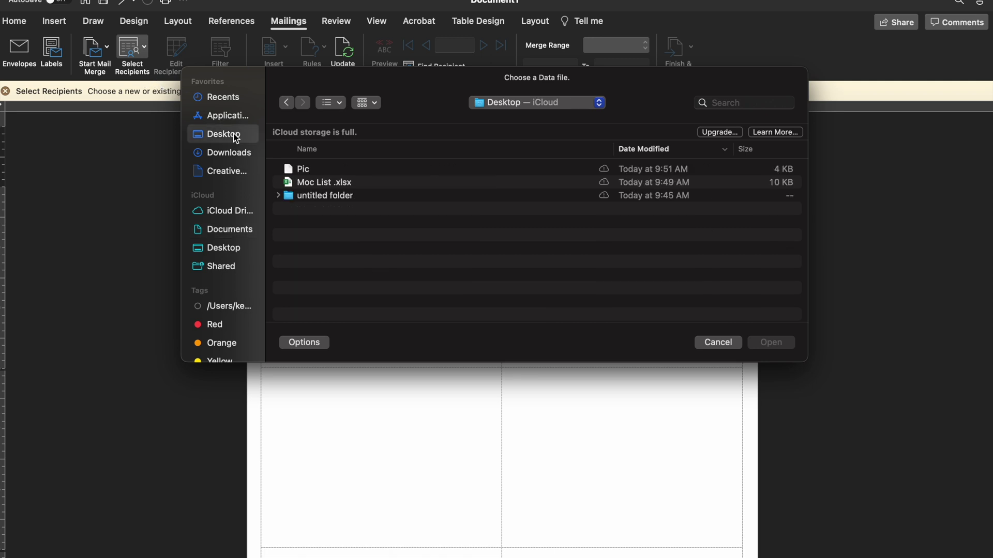
pyautogui.click(331, 186)
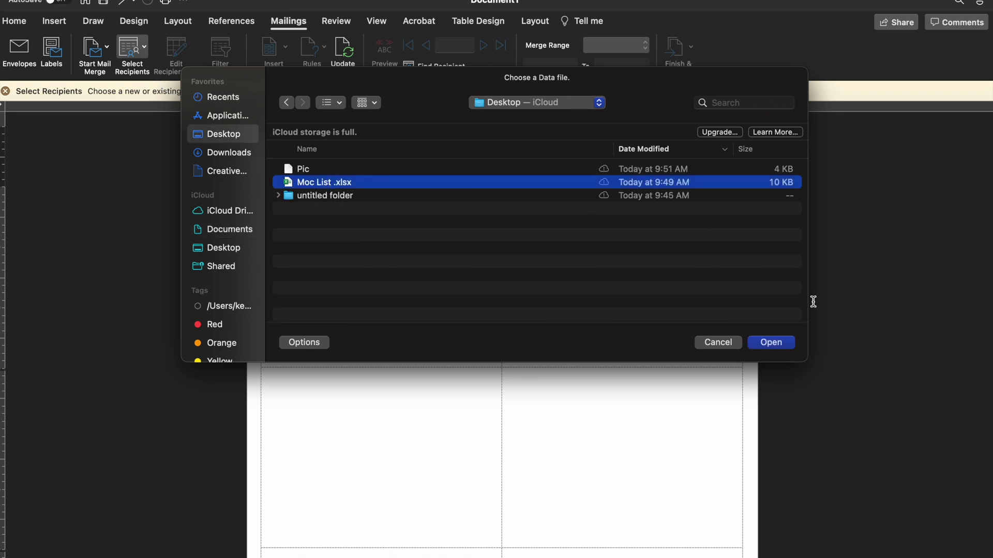
pyautogui.click(784, 342)
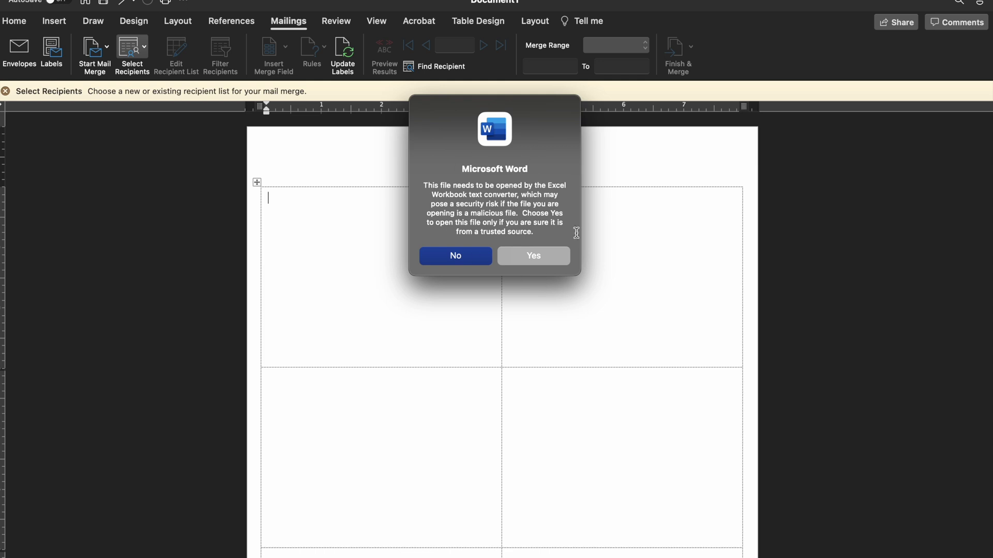
pyautogui.click(542, 255)
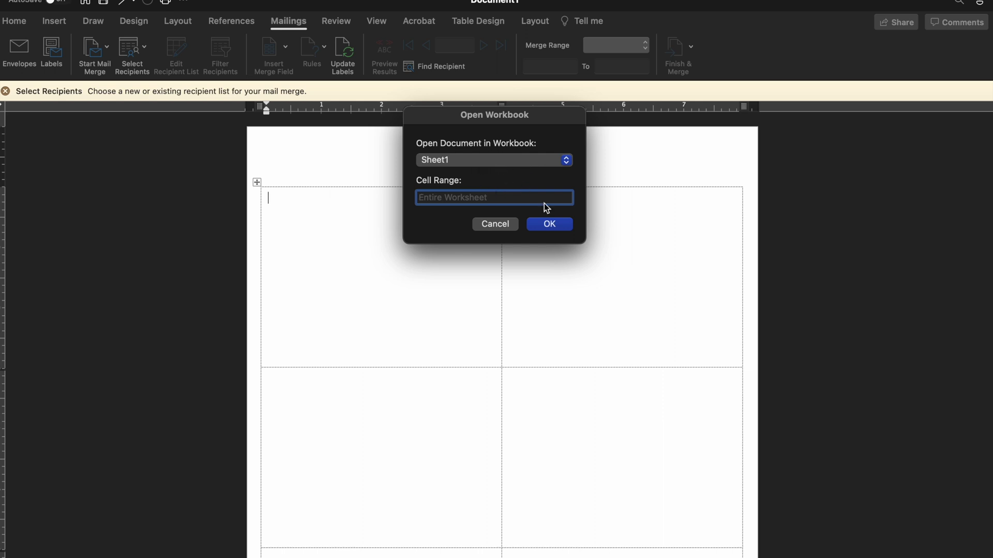
pyautogui.click(549, 224)
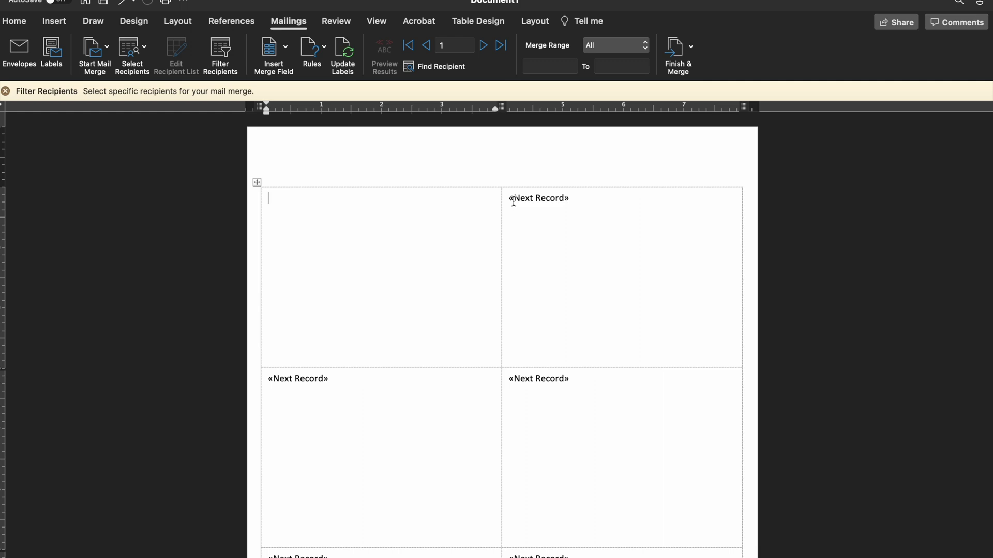
pyautogui.hotkey('ctrl', 'Left')
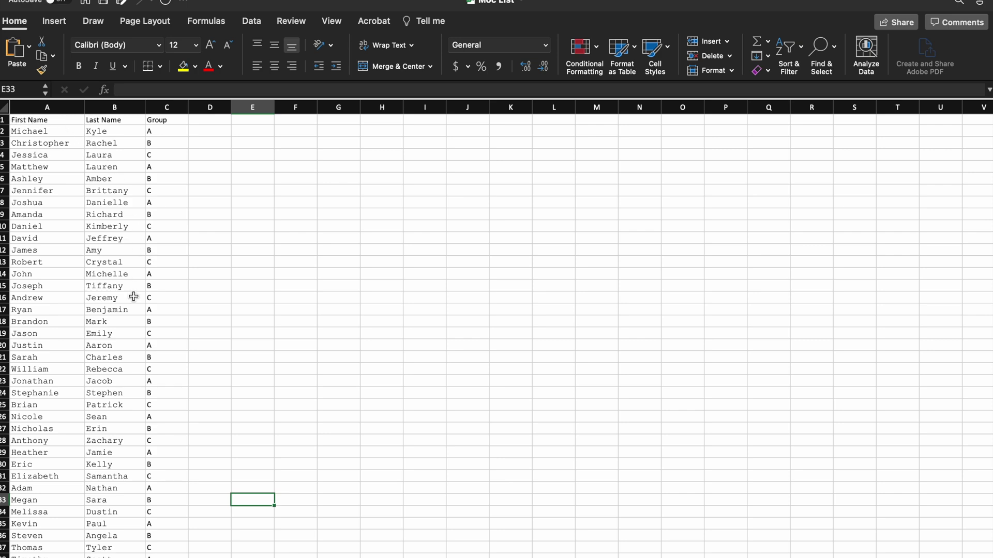
pyautogui.hotkey('ctrl', 'Right')
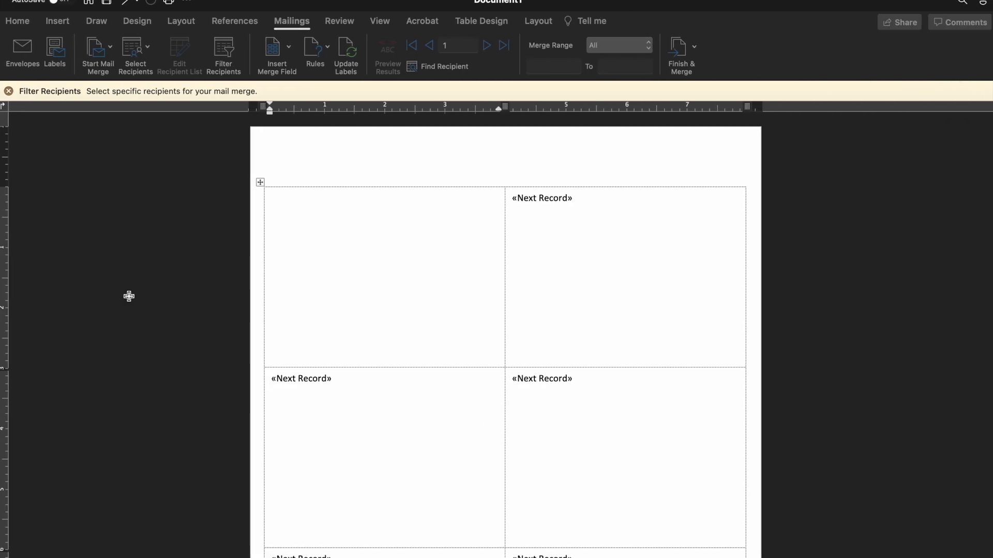
pyautogui.click(302, 195)
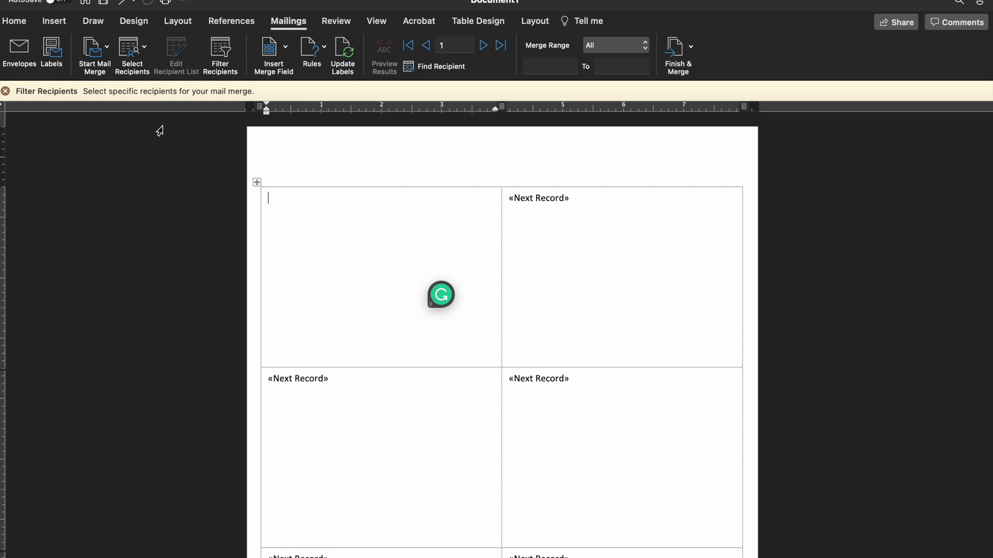
# Step: From the Insert tab's field list, select the IncludePicture field for the first label
pyautogui.click(54, 22)
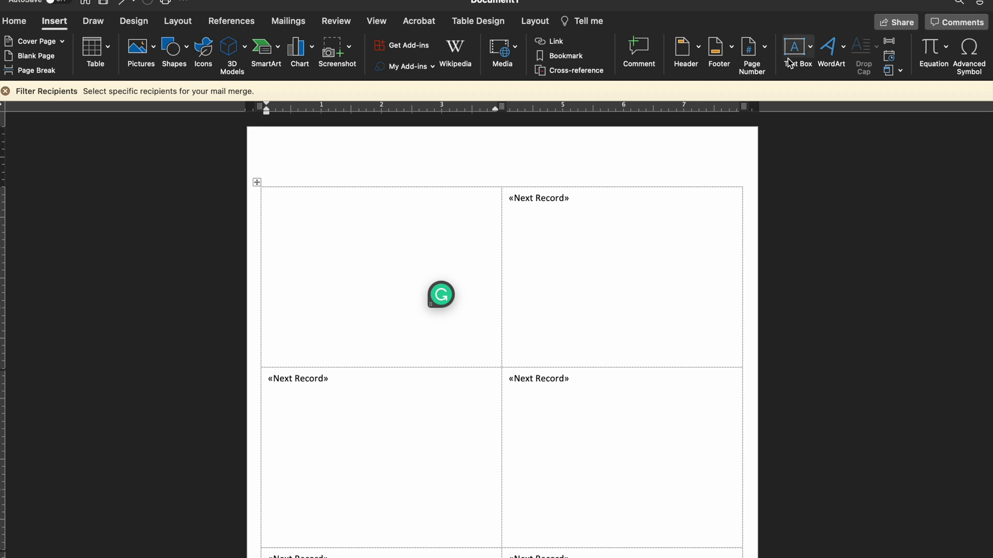
pyautogui.click(890, 46)
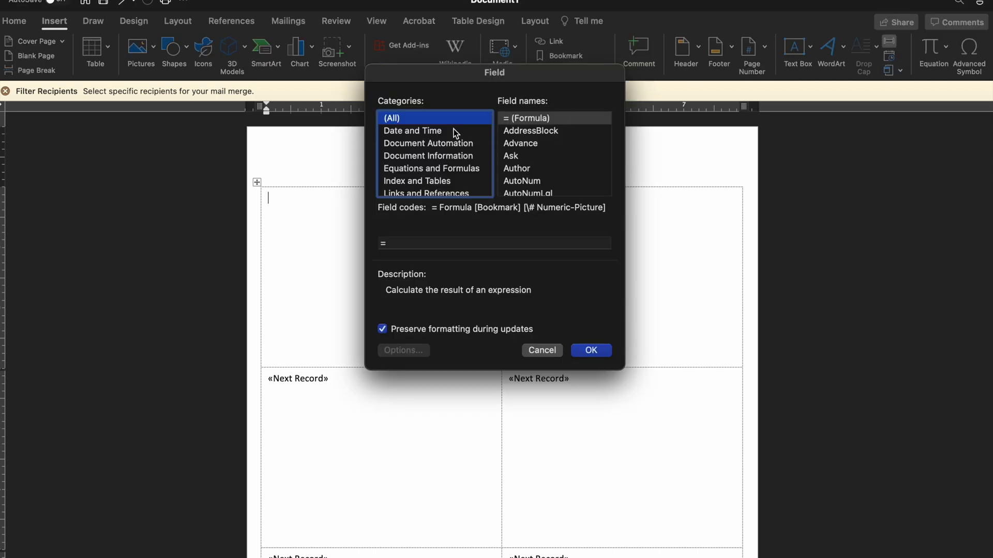
pyautogui.scroll(-2, 544, 180)
pyautogui.scroll(-10, 544, 180)
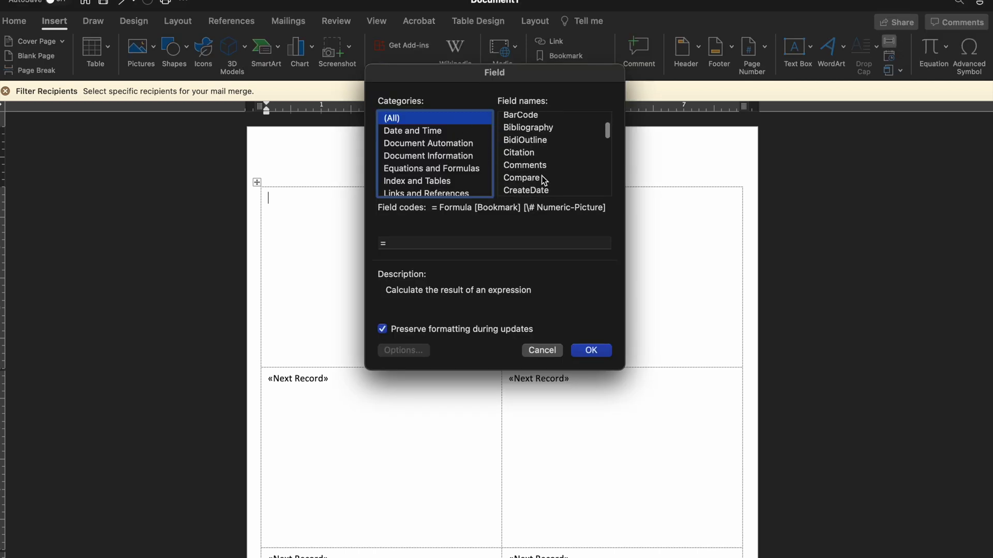
pyautogui.scroll(-2, 544, 180)
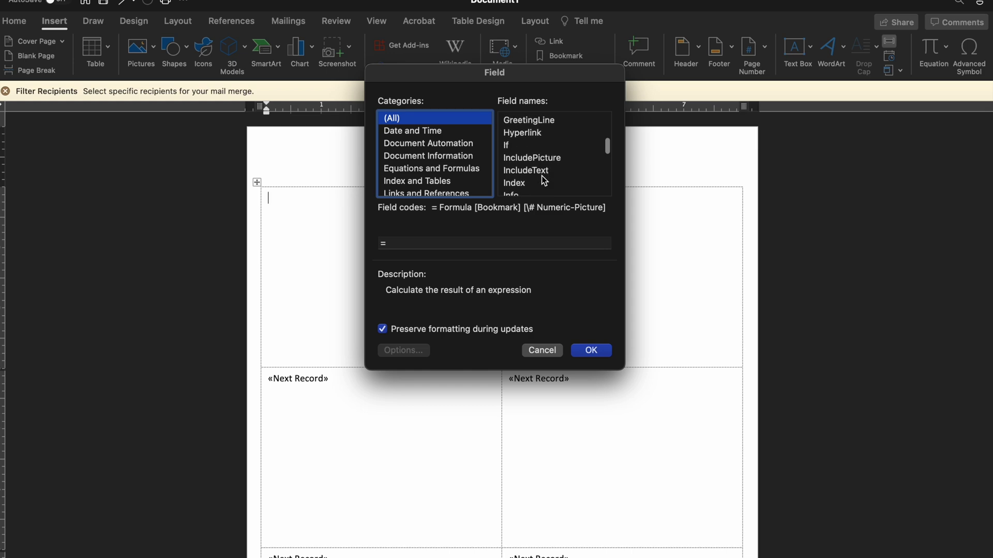
pyautogui.click(541, 157)
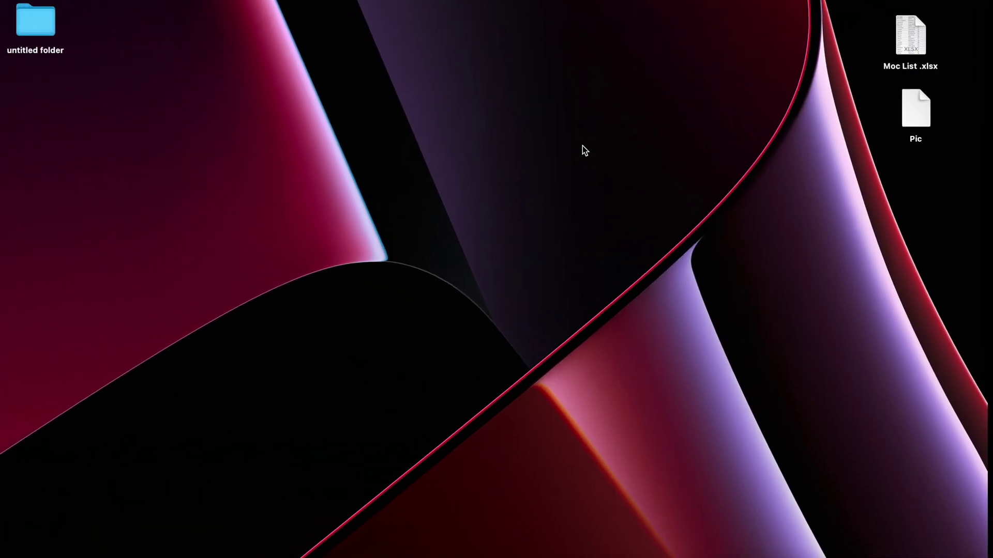
# Step: Open the Pic image on the desktop to preview it, then close the preview
pyautogui.click(512, 106)
pyautogui.doubleClick(925, 106)
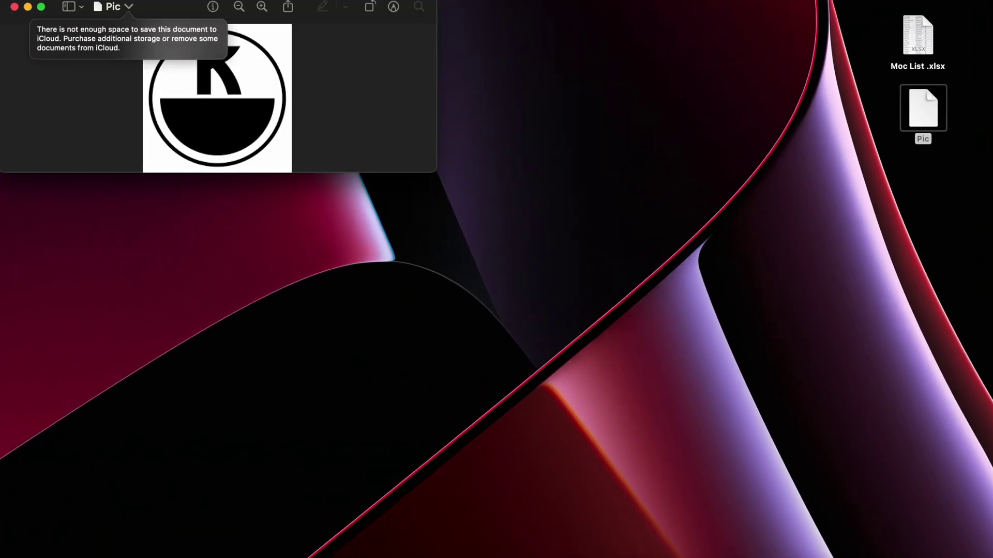
pyautogui.click(15, 7)
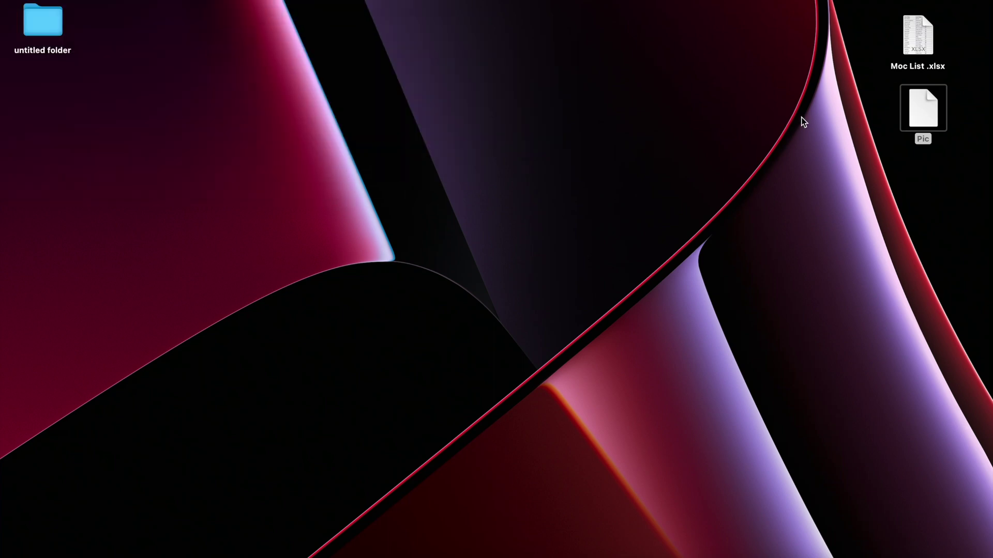
# Step: Copy "Pic" as Pathname from the file's Option-revealed context menu
pyautogui.rightClick(918, 120)
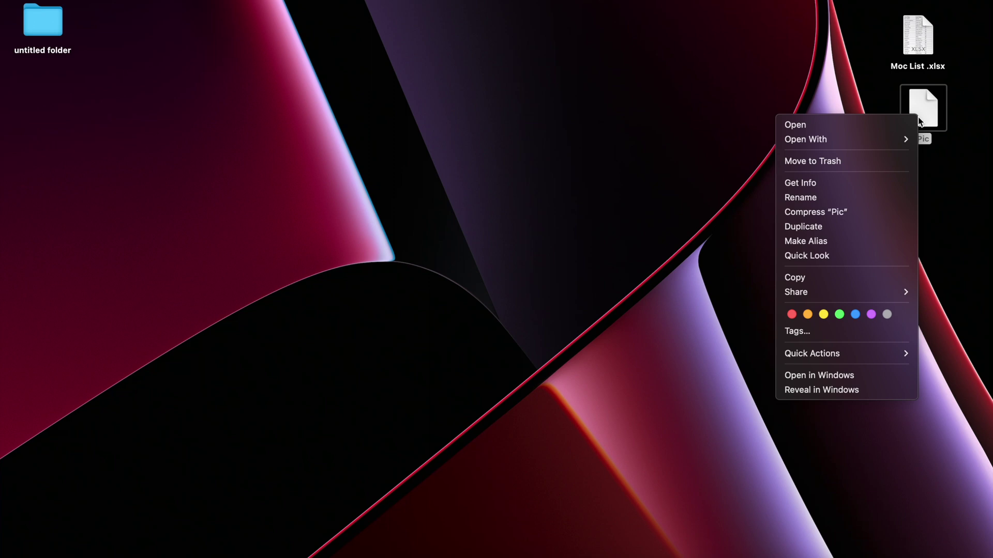
pyautogui.click(880, 93)
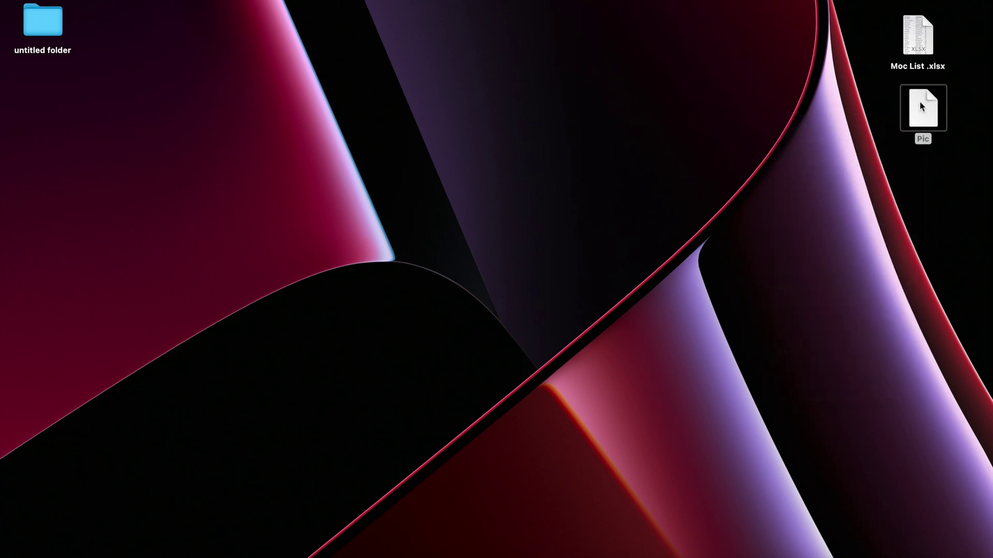
pyautogui.click(920, 106)
pyautogui.rightClick(920, 106)
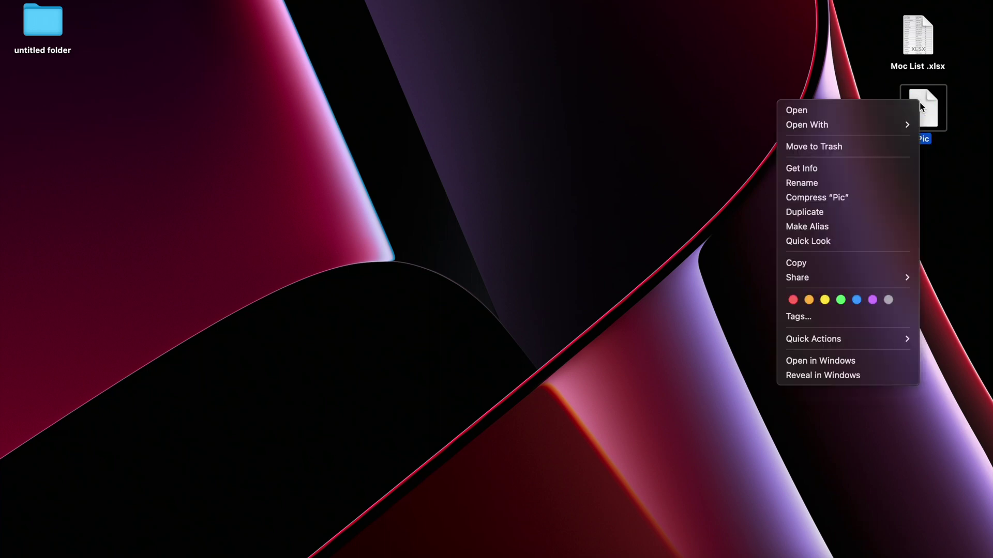
pyautogui.press('alt')
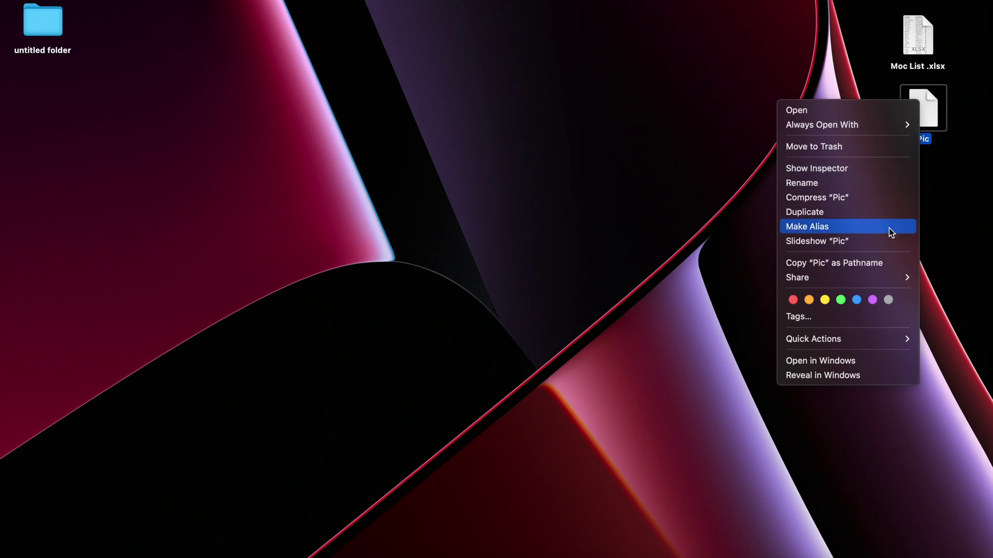
pyautogui.press('alt')
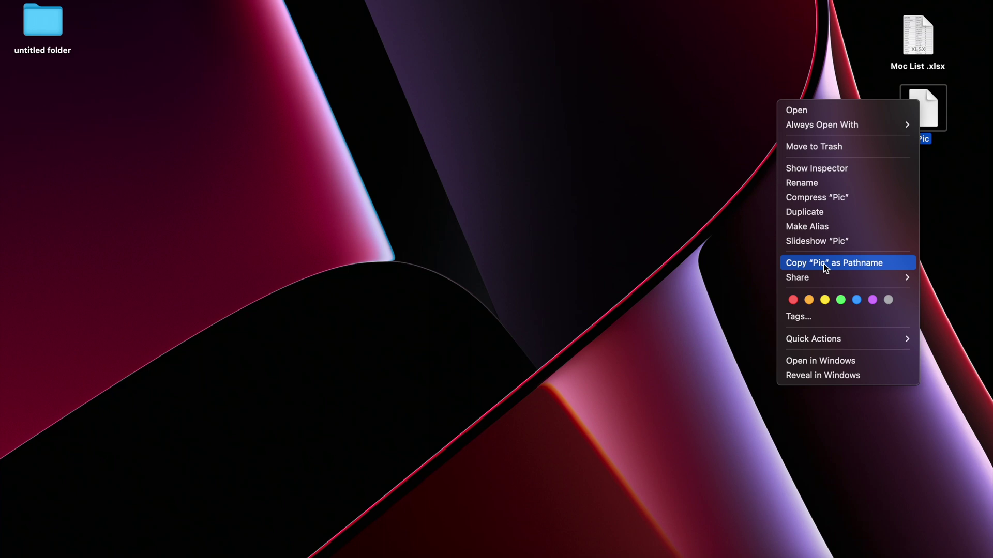
pyautogui.press('alt')
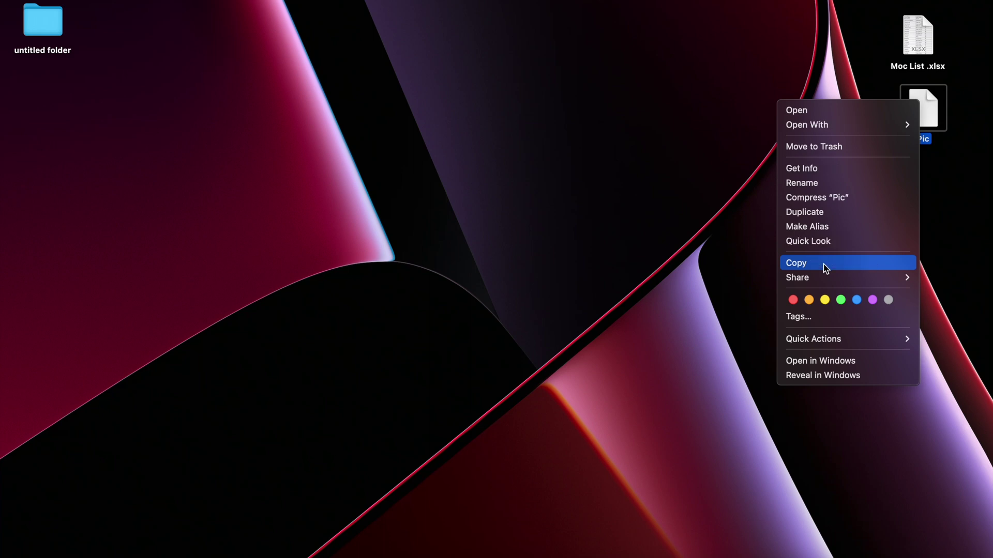
pyautogui.press('alt')
pyautogui.click(823, 265)
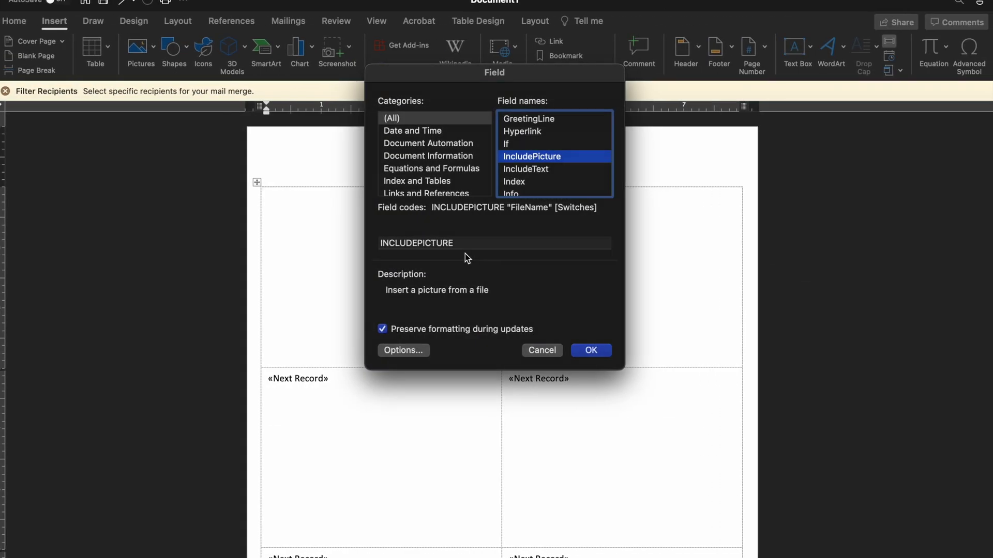
# Step: Paste the Pic path after INCLUDEPICTURE, confirm, and grant Word access to the Pic file
pyautogui.click(469, 244)
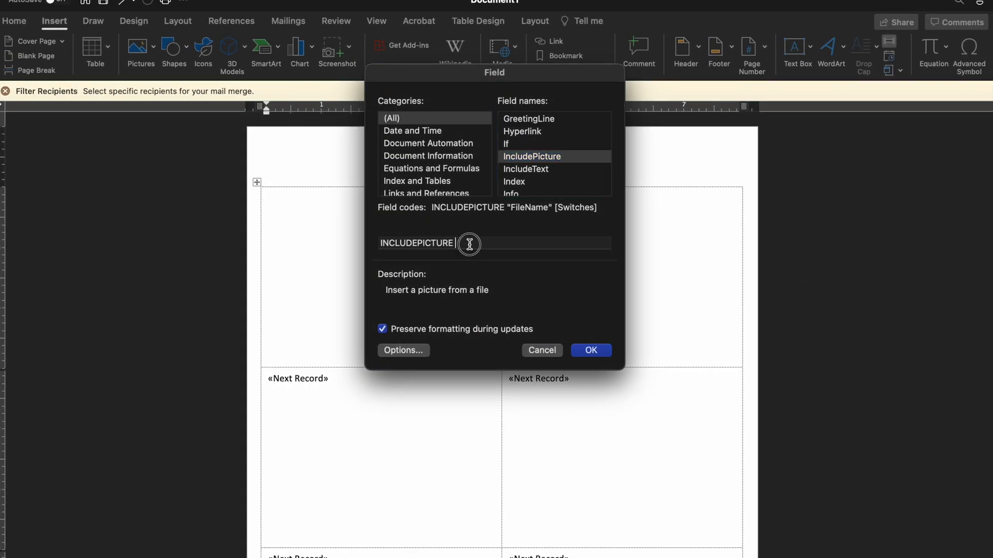
pyautogui.rightClick(470, 244)
pyautogui.click(493, 280)
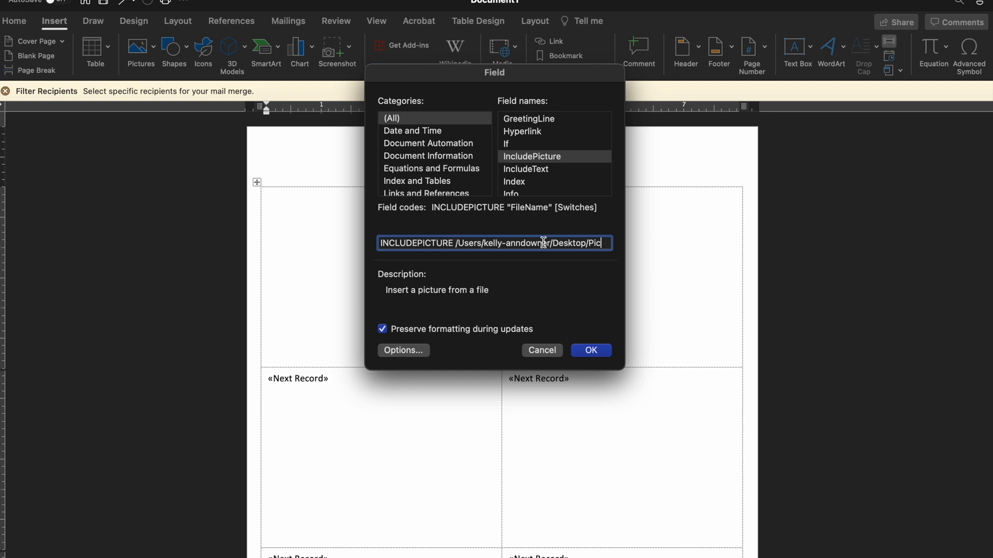
pyautogui.click(594, 350)
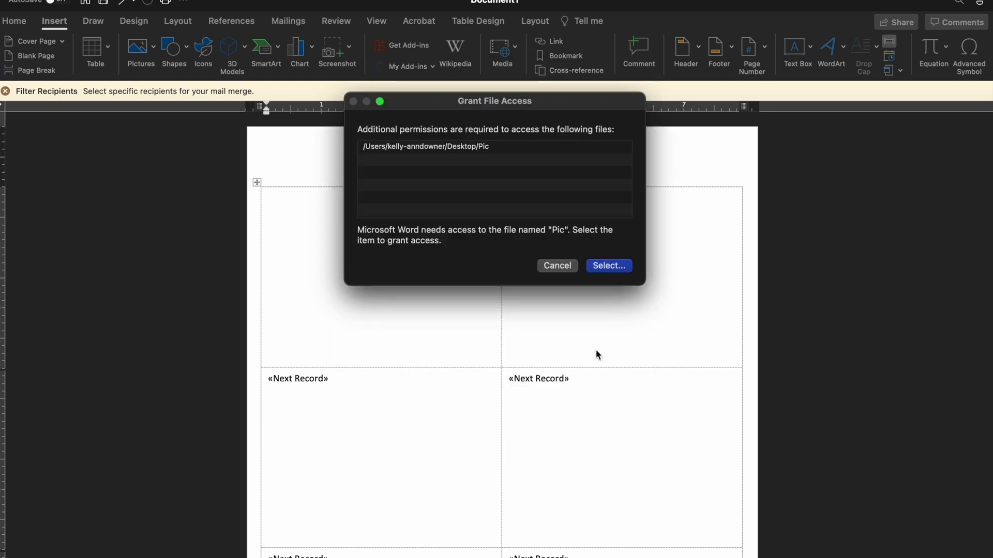
pyautogui.click(606, 265)
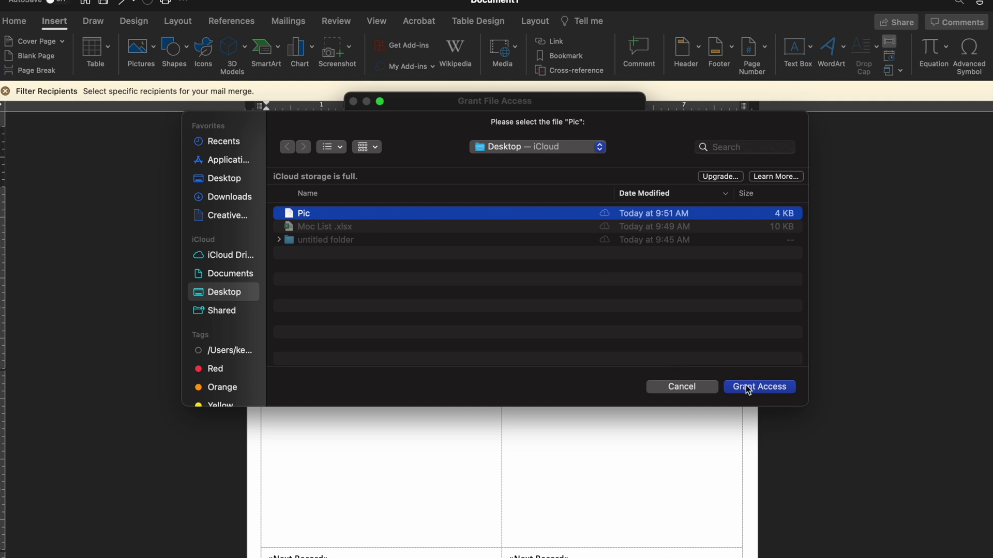
pyautogui.click(747, 381)
# Step: Drag the Pic logo's corner inward to shrink it, then Update Labels to copy it everywhere
pyautogui.click(331, 235)
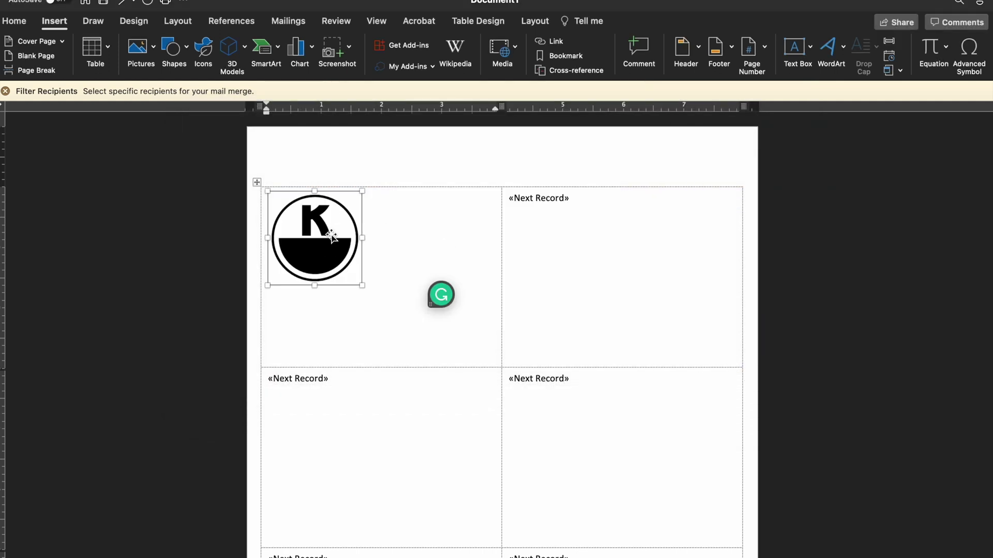
pyautogui.moveTo(363, 286); pyautogui.dragTo(334, 258)
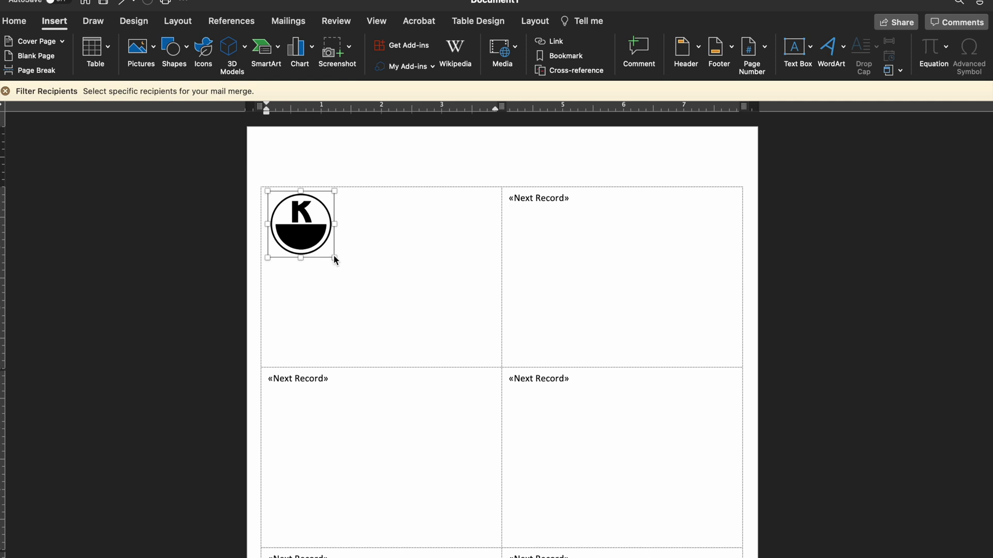
pyautogui.click(464, 23)
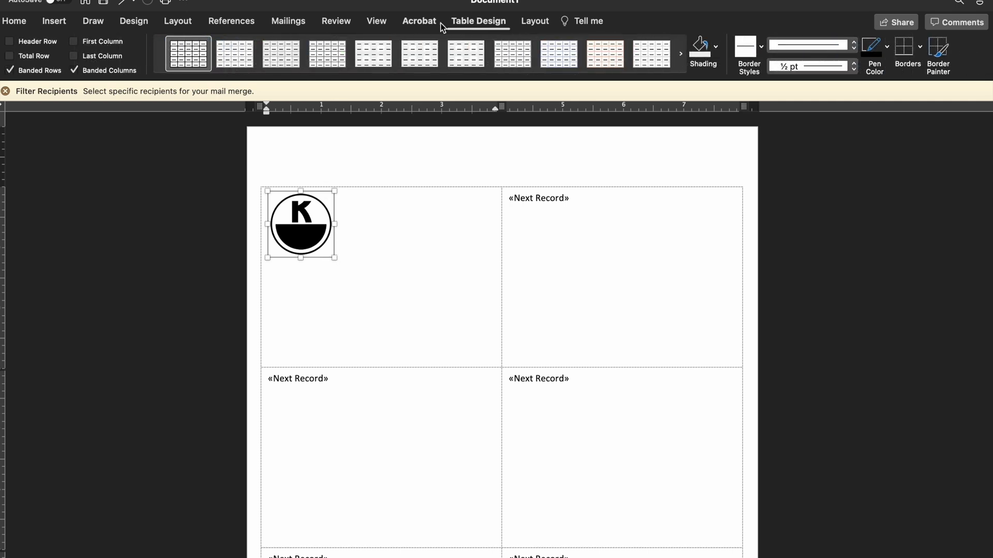
pyautogui.click(294, 23)
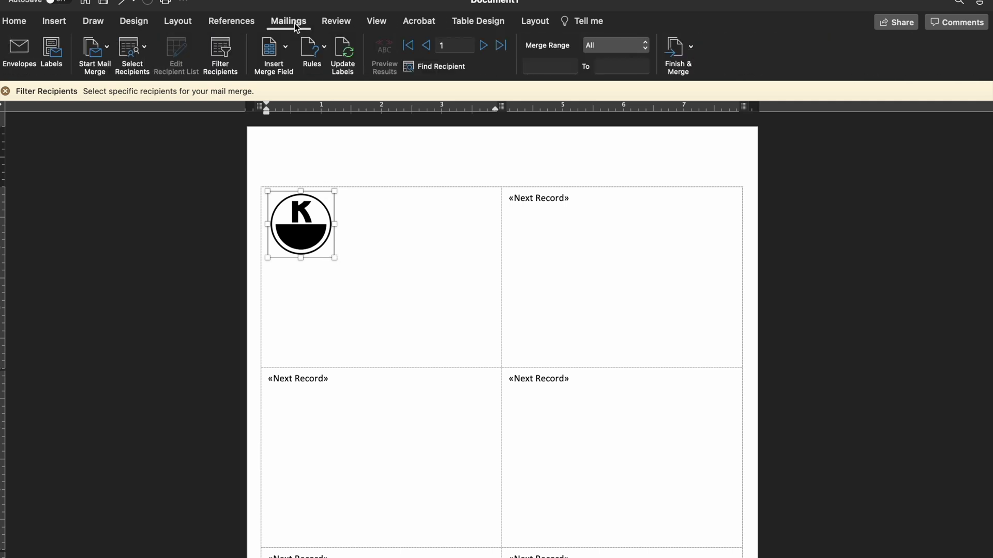
pyautogui.click(348, 51)
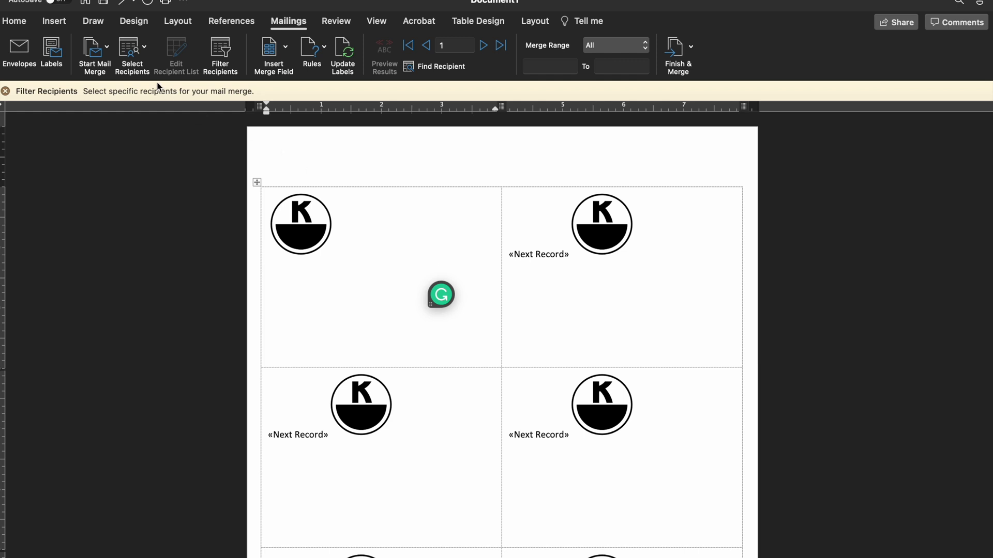
pyautogui.click(173, 22)
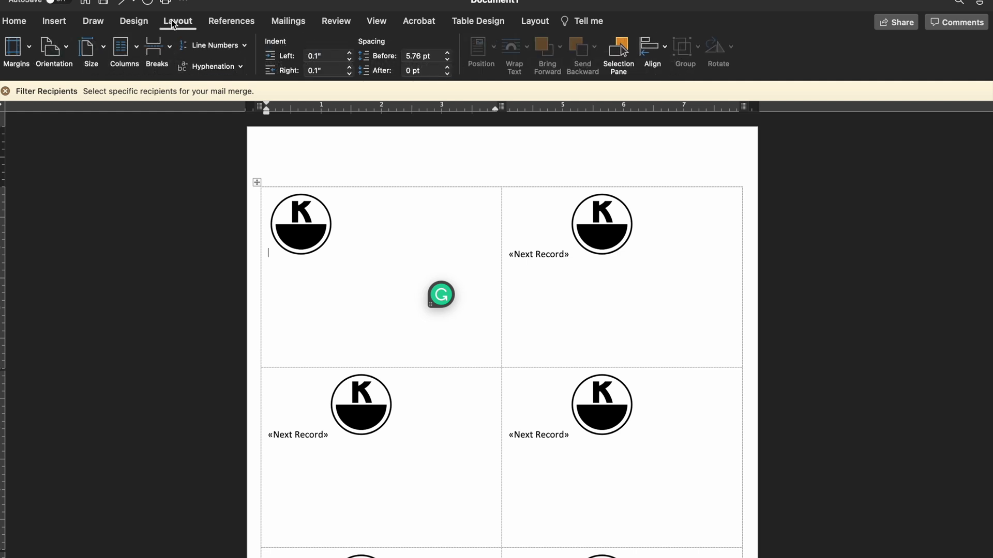
# Step: Draw a line under the logo to form a top strip and shade it blue
pyautogui.click(536, 22)
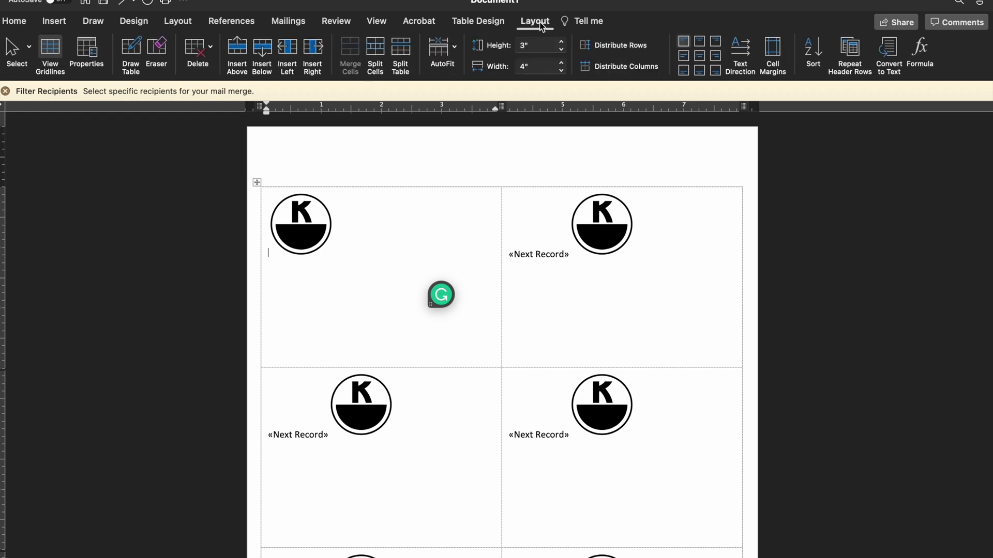
pyautogui.click(134, 54)
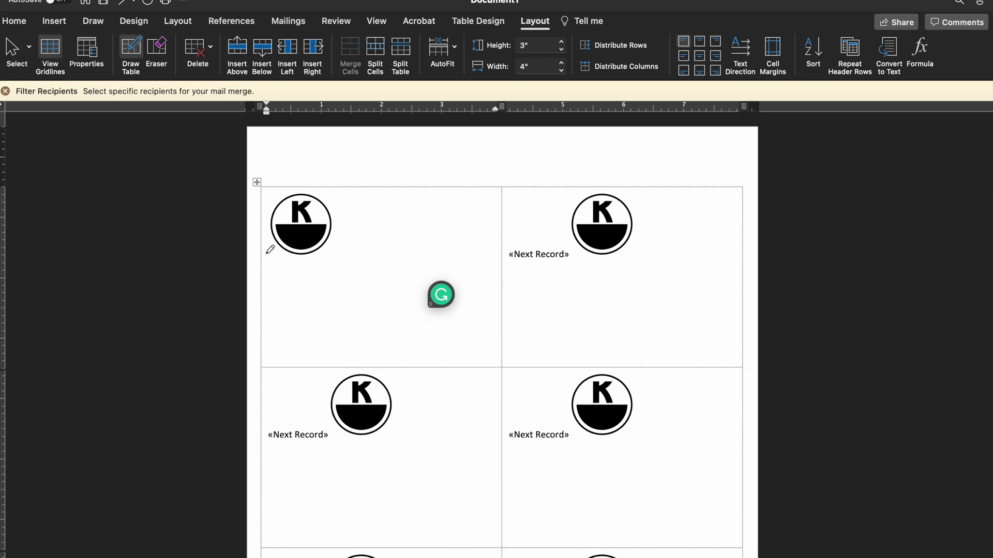
pyautogui.moveTo(267, 252); pyautogui.dragTo(410, 251)
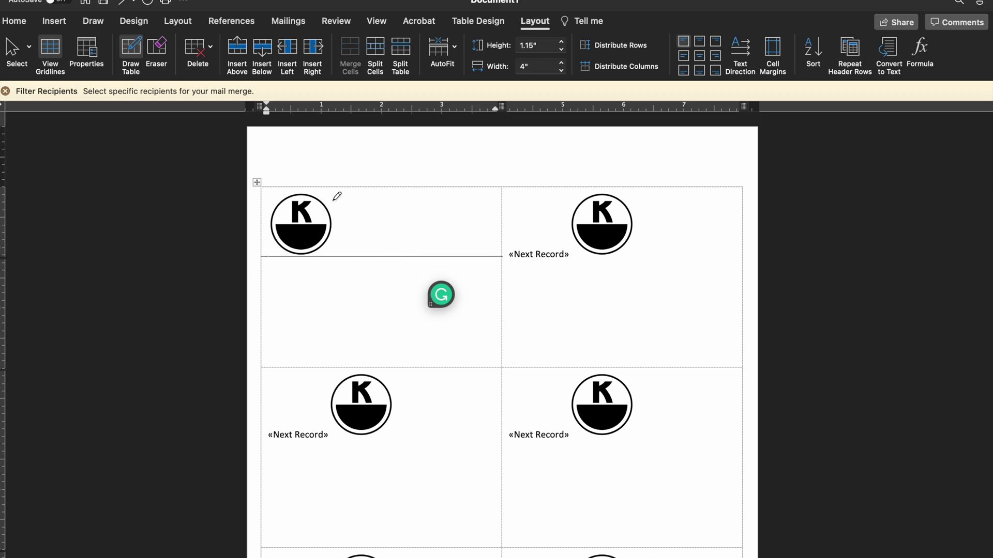
pyautogui.click(469, 26)
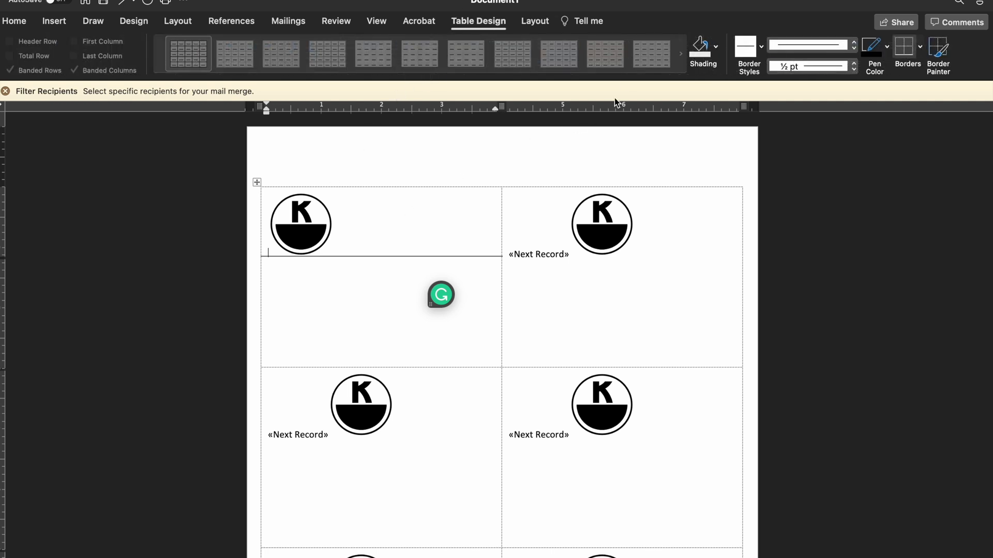
pyautogui.click(716, 48)
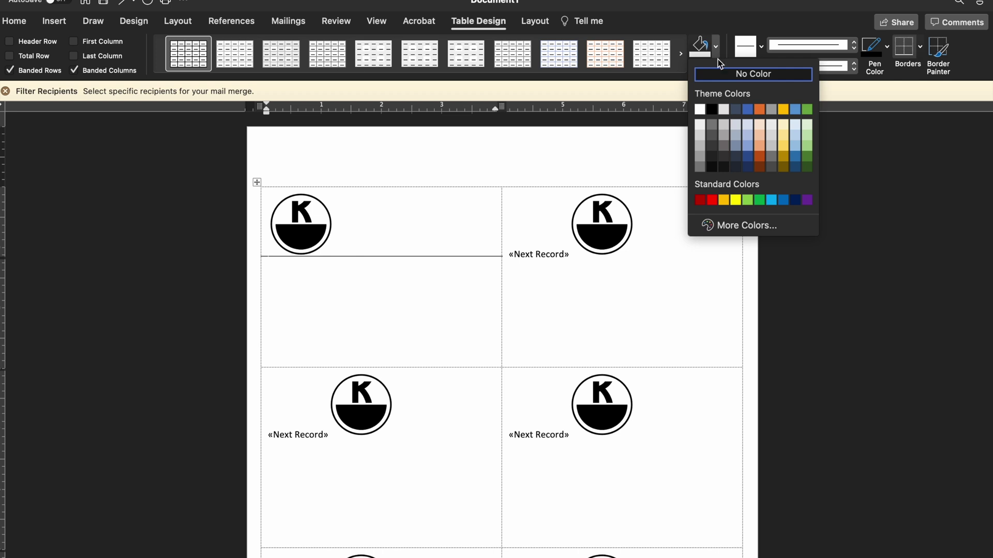
pyautogui.click(747, 110)
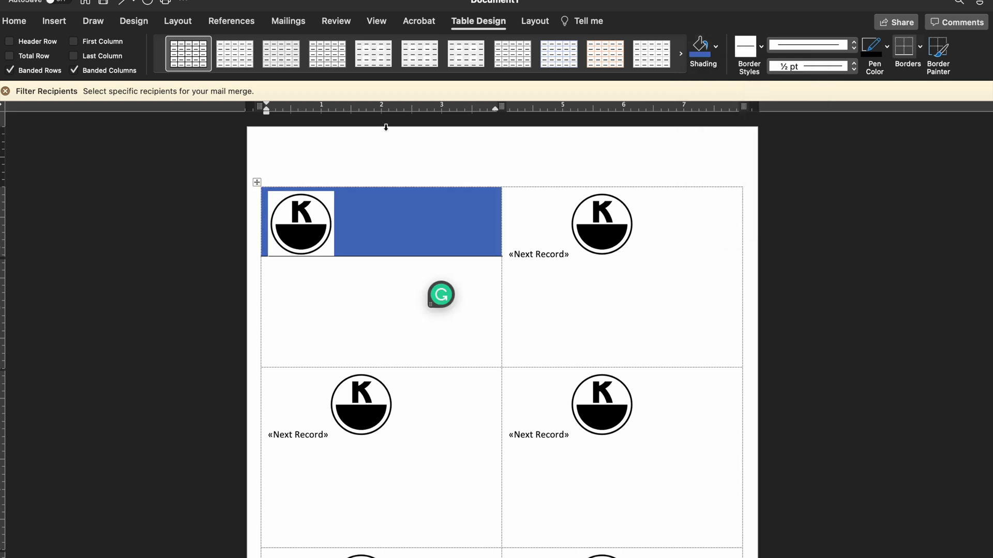
# Step: Capture the blue logo header as a screenshot with Cmd+Shift+4
pyautogui.click(323, 226)
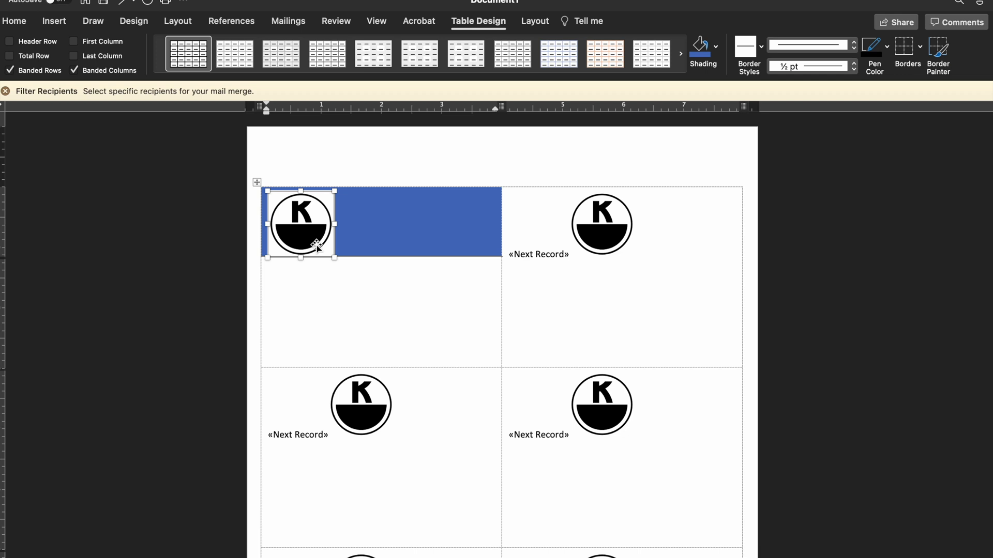
pyautogui.click(339, 287)
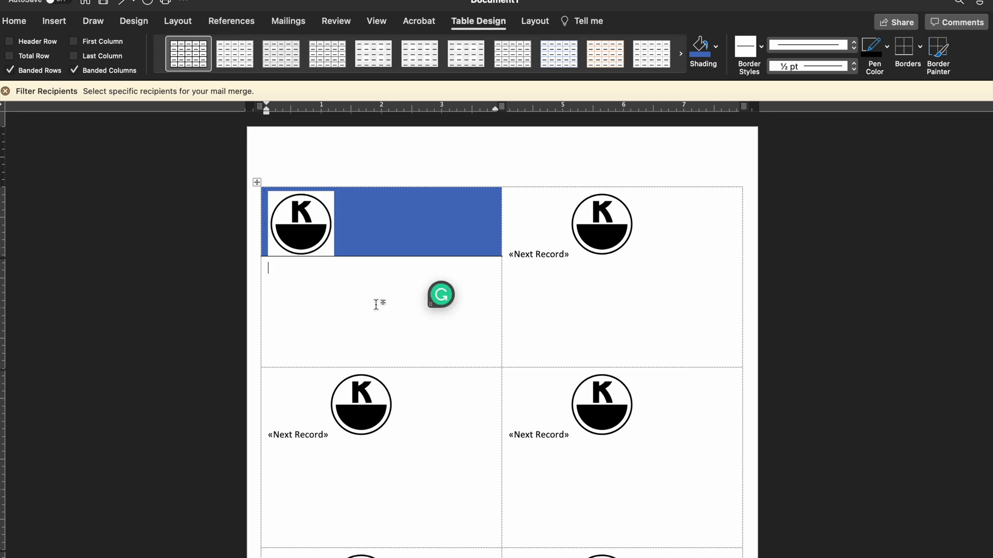
pyautogui.press('super+shift+4')
pyautogui.moveTo(262, 190); pyautogui.dragTo(499, 255)
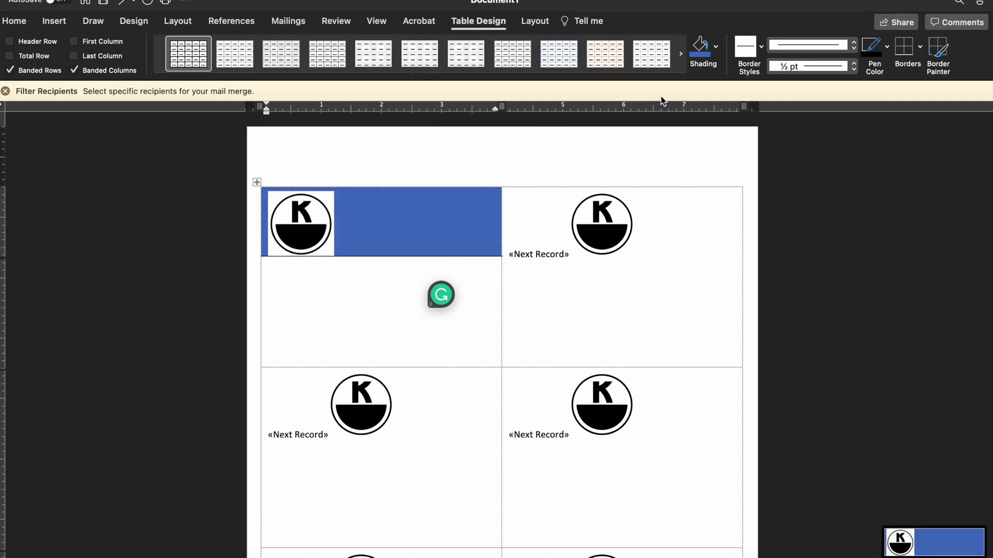
# Step: Draw a dividing line near the label's bottom; try orange shading on the lower cell, then undo it
pyautogui.click(533, 21)
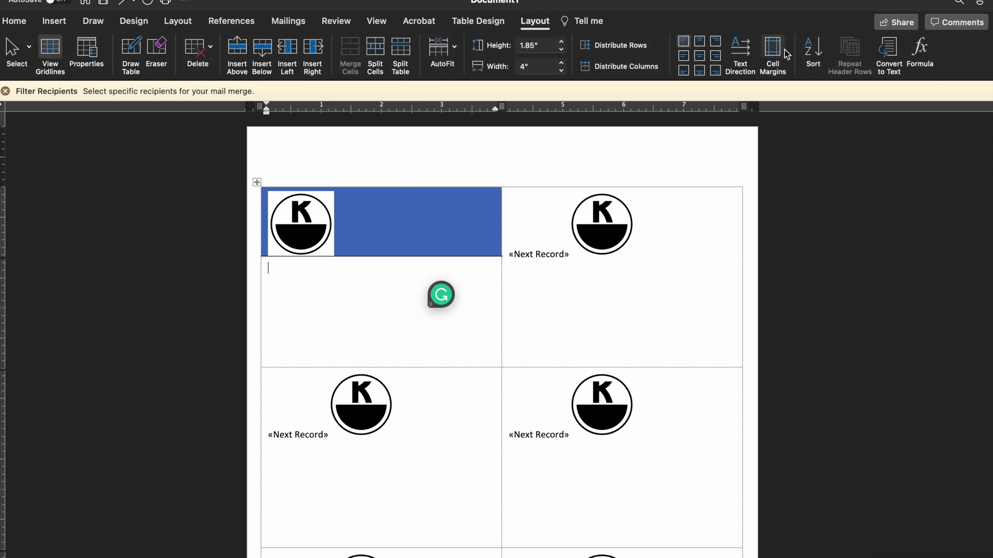
pyautogui.click(133, 50)
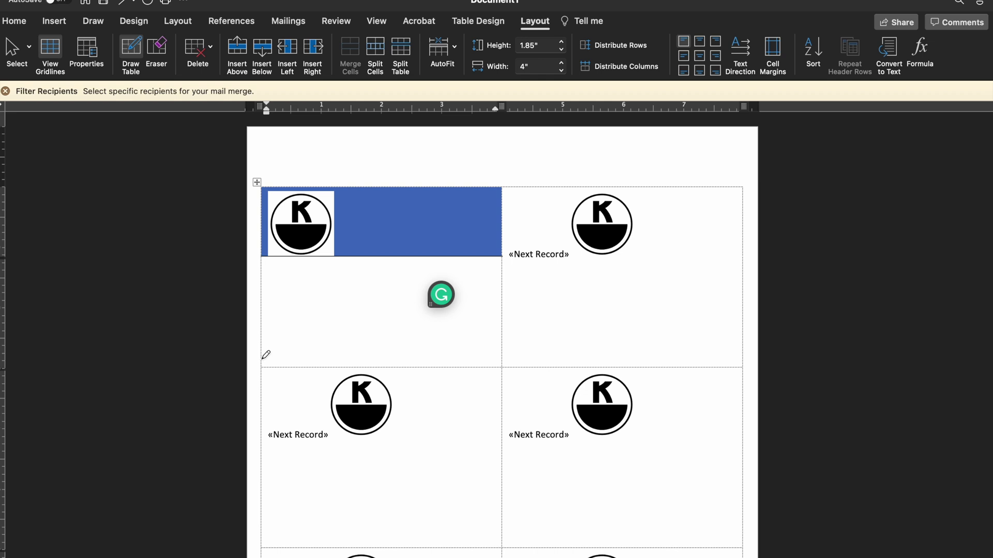
pyautogui.moveTo(266, 355); pyautogui.dragTo(411, 352)
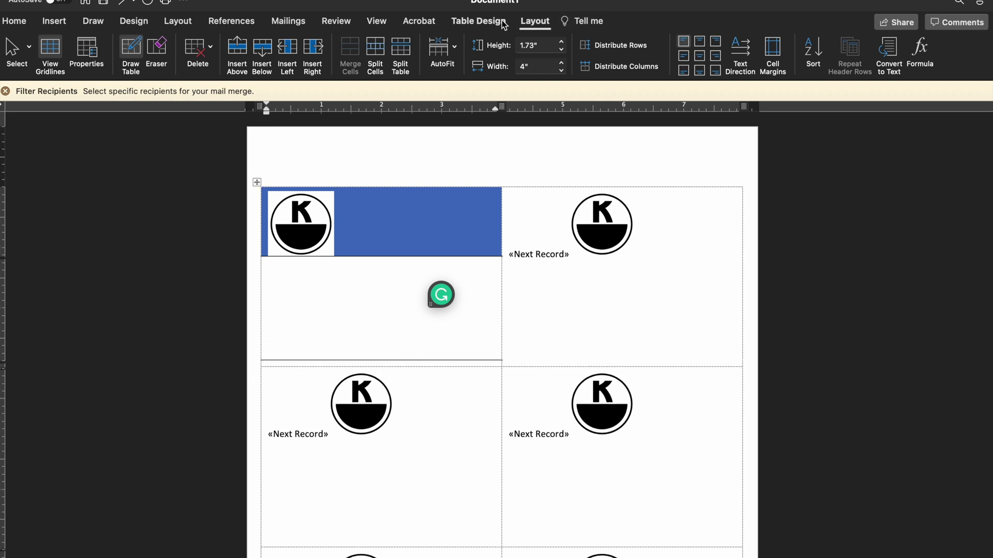
pyautogui.click(478, 21)
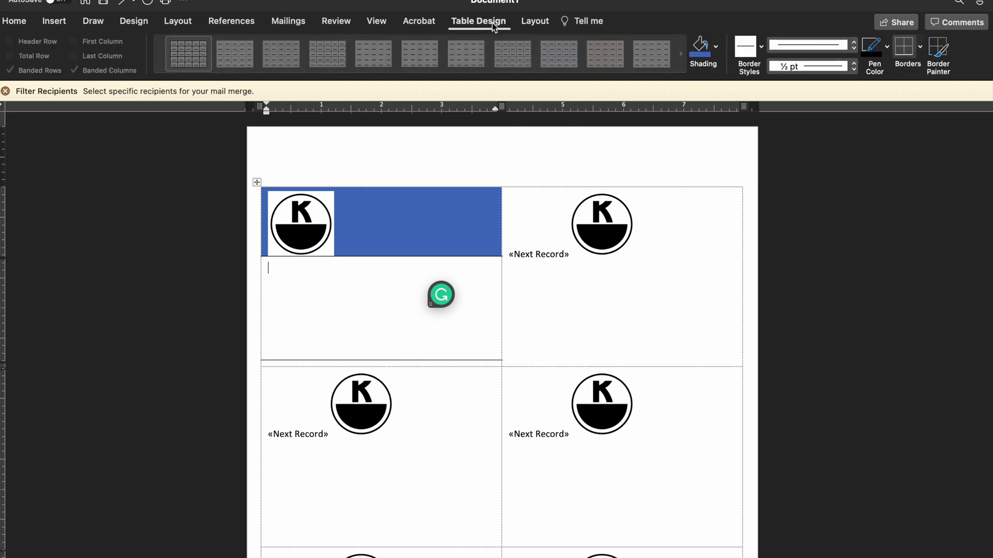
pyautogui.click(458, 358)
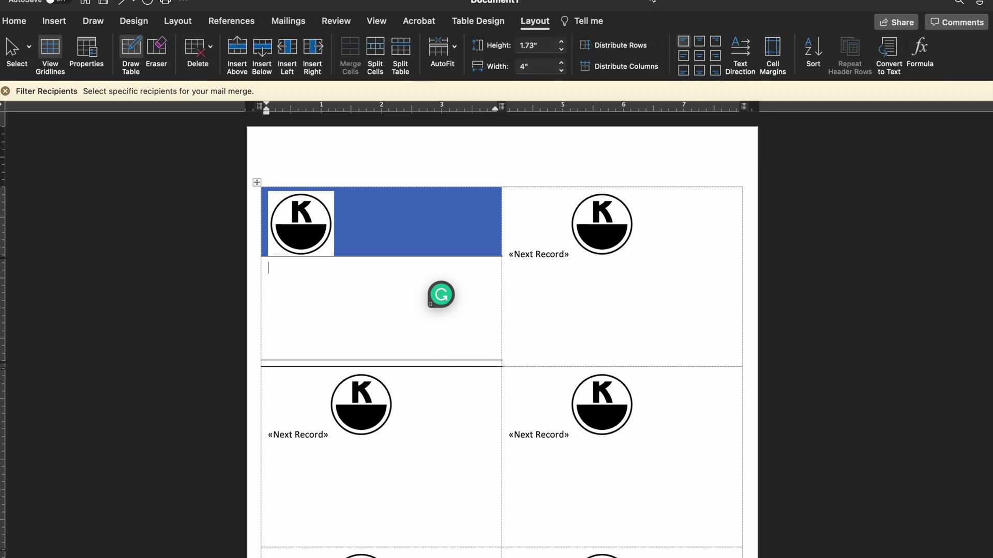
pyautogui.click(478, 20)
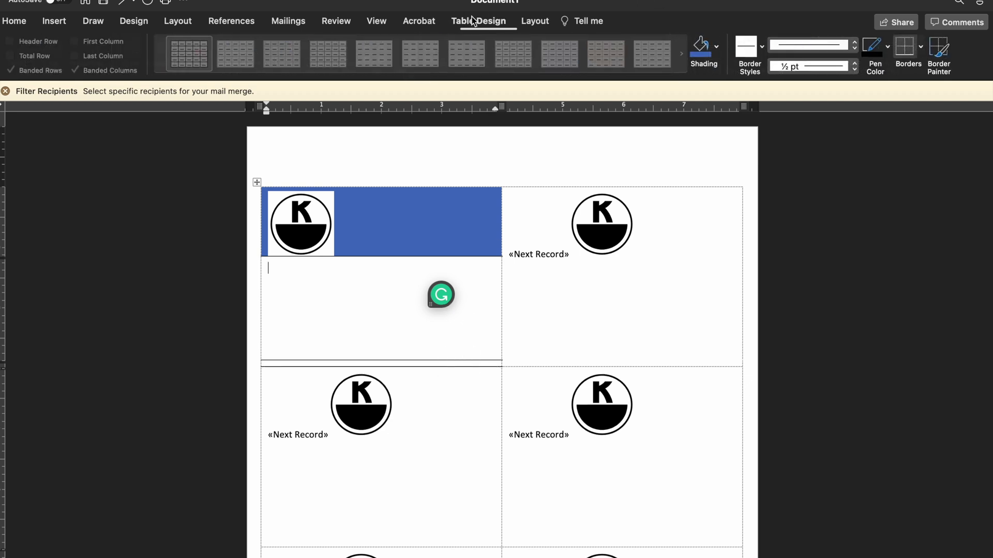
pyautogui.click(716, 46)
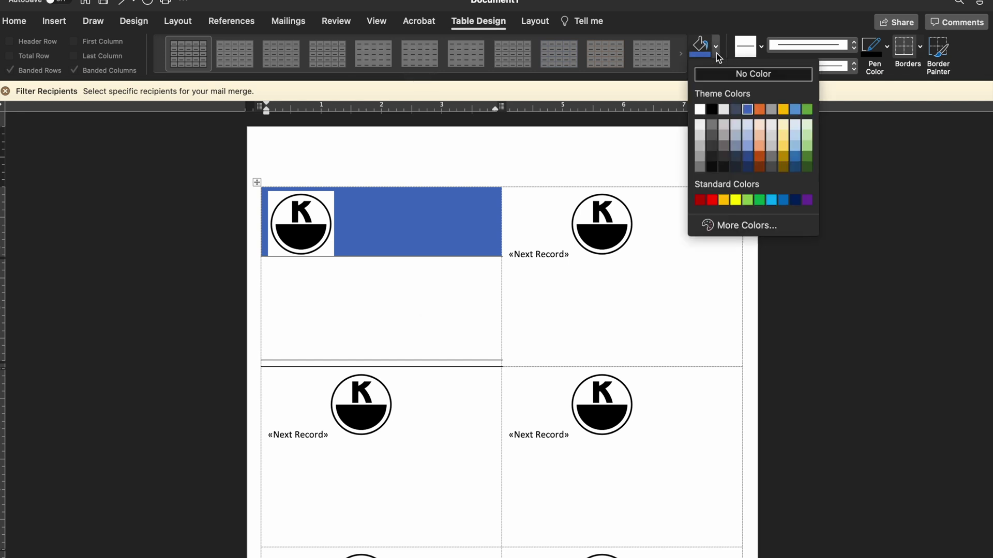
pyautogui.click(759, 109)
pyautogui.press('super+z')
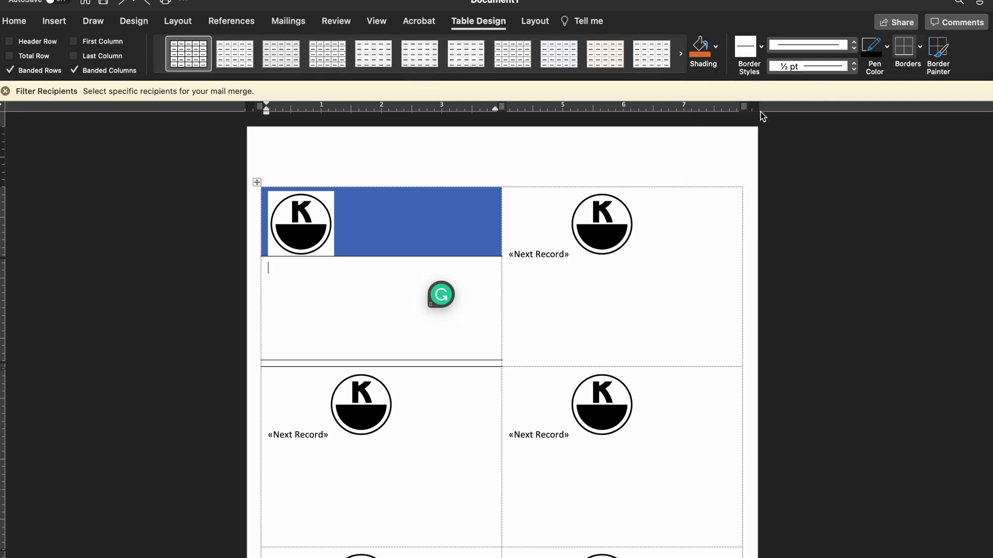
# Step: Raise the dividing line into a thin bottom strip and shade that strip orange
pyautogui.click(407, 362)
pyautogui.click(405, 361)
pyautogui.moveTo(405, 360); pyautogui.dragTo(405, 359)
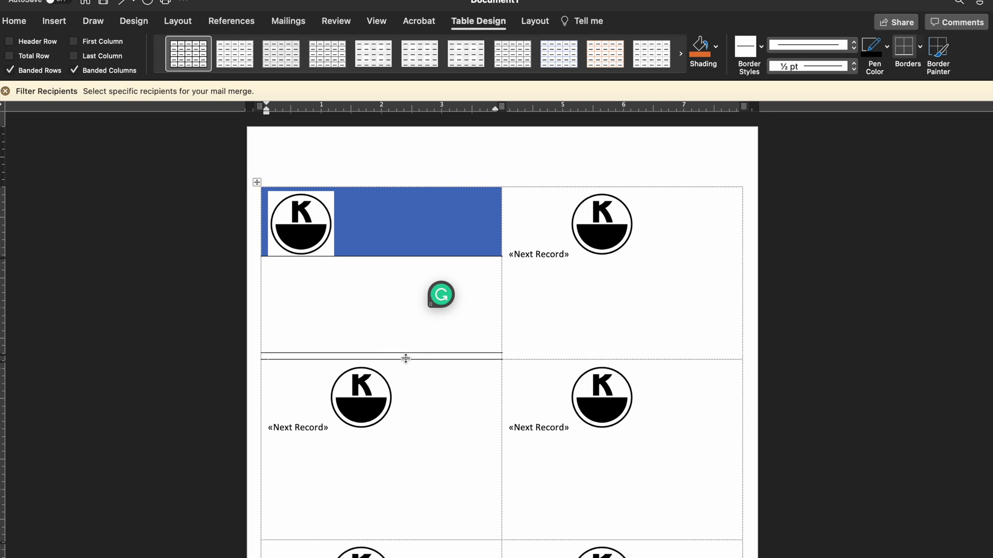
pyautogui.click(406, 359)
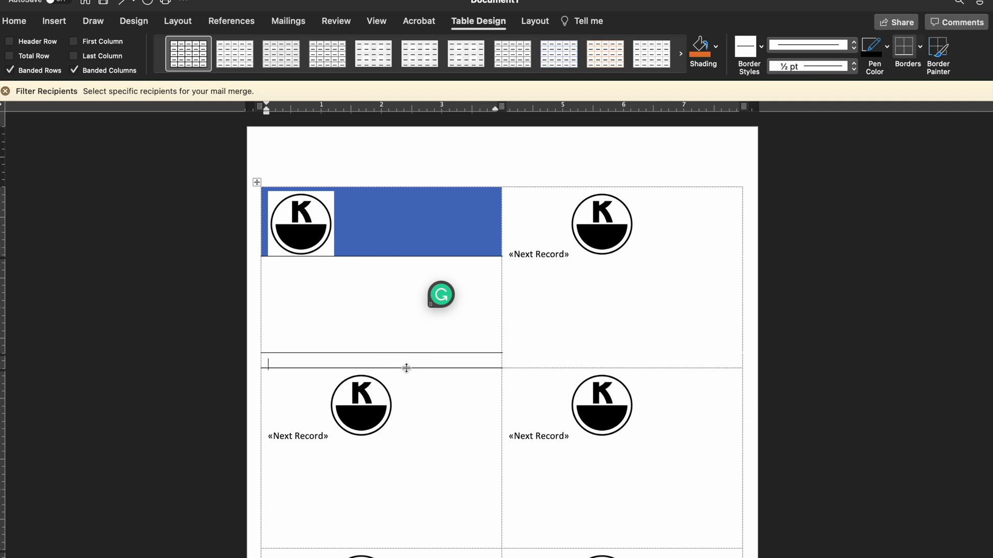
pyautogui.click(409, 363)
pyautogui.click(700, 46)
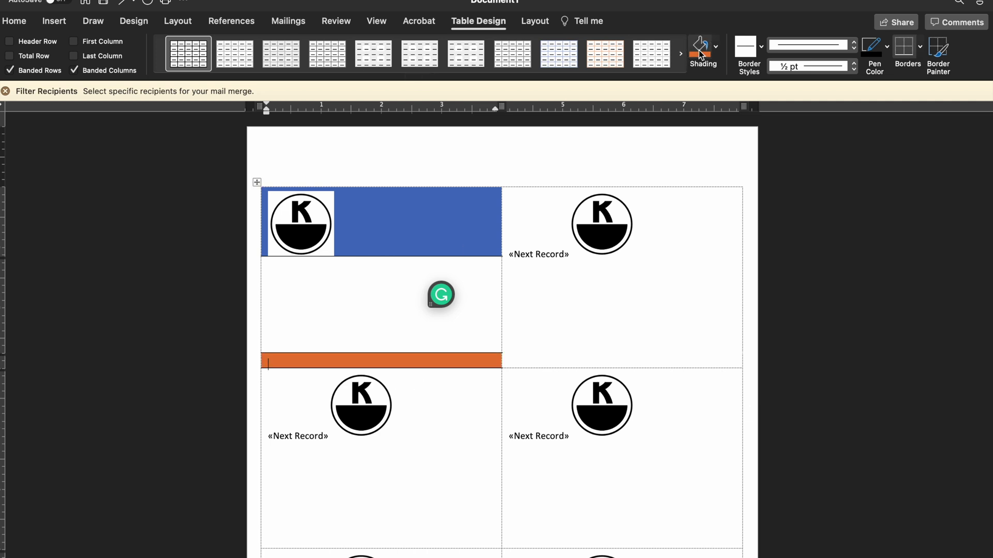
pyautogui.click(407, 332)
# Step: Capture the orange bottom strip as a screenshot with Cmd+Shift+4
pyautogui.press('super+shift+4')
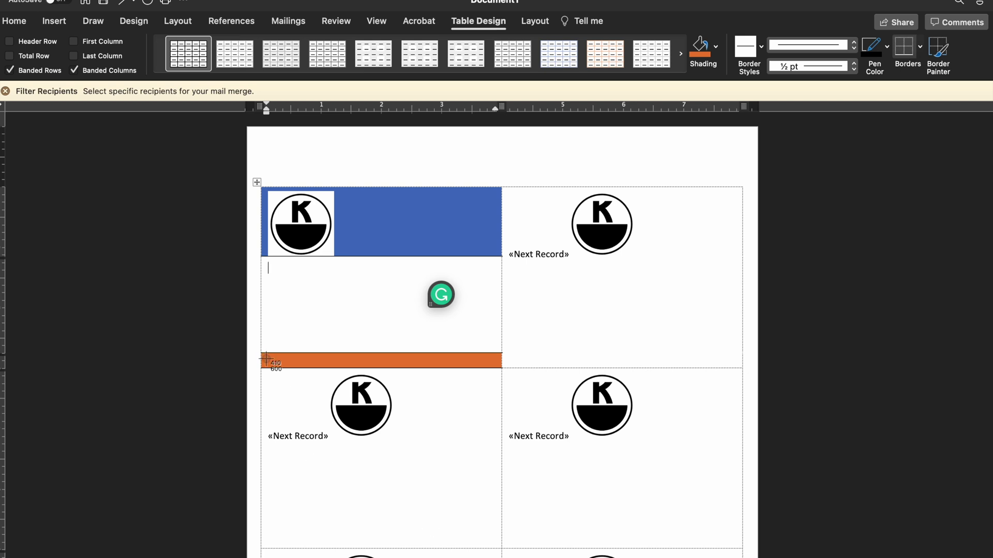
pyautogui.moveTo(264, 355); pyautogui.dragTo(500, 366)
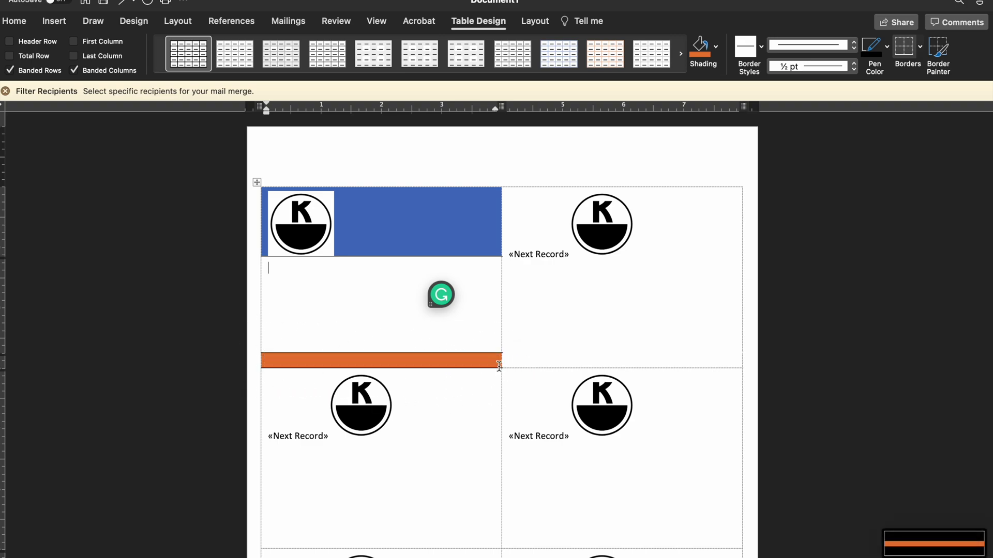
pyautogui.hotkey('ctrl', 'Left')
pyautogui.hotkey('ctrl', 'Left')
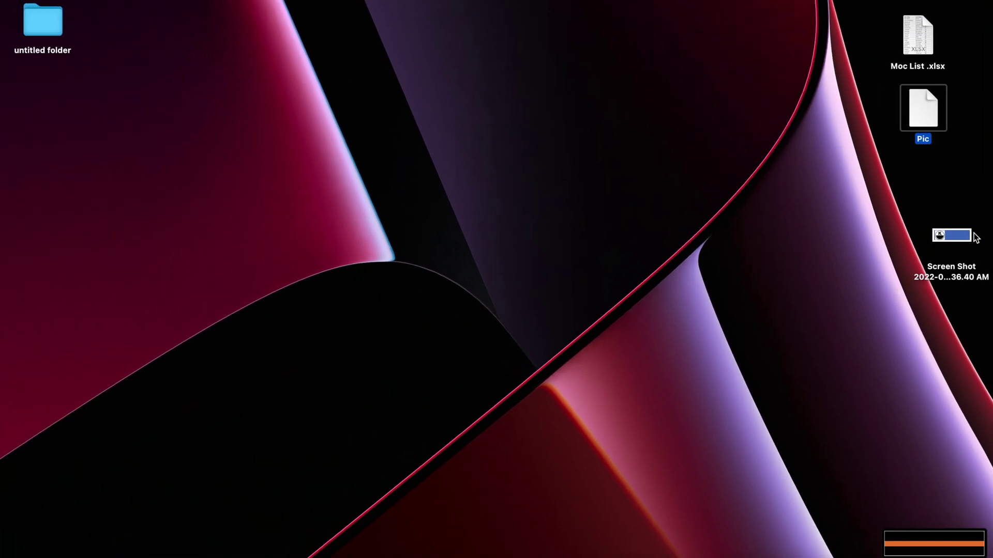
# Step: Rename the first desktop screenshot to top.png
pyautogui.click(950, 245)
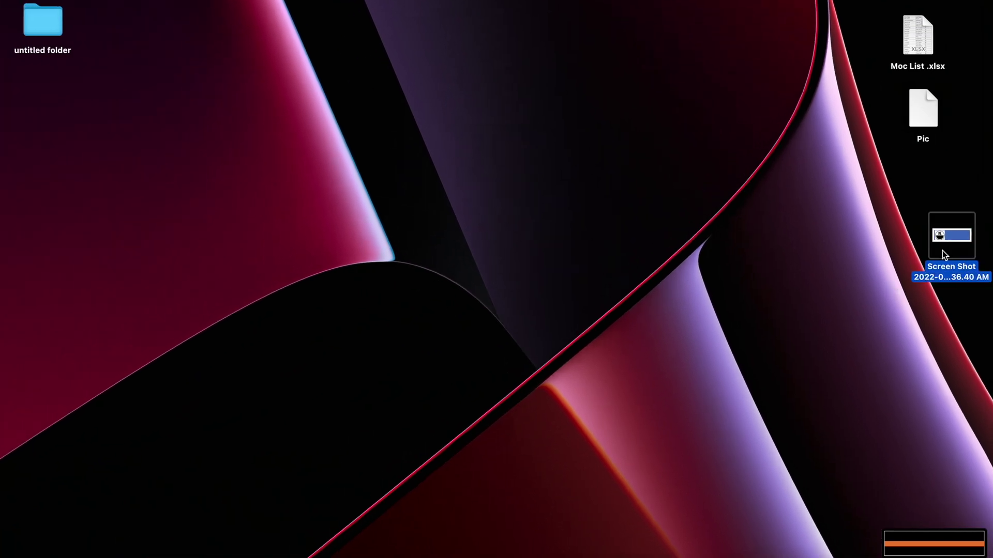
pyautogui.rightClick(941, 275)
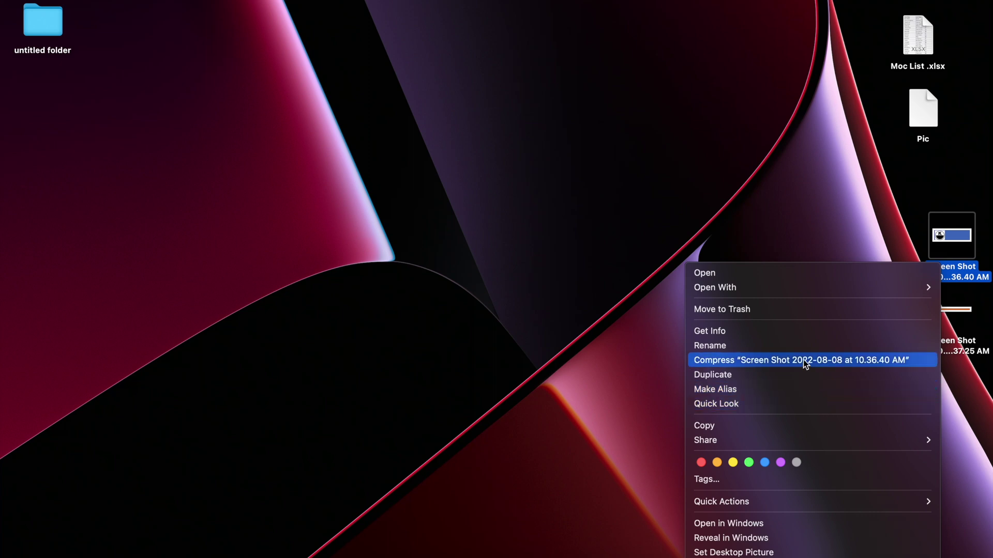
pyautogui.click(796, 347)
pyautogui.press('BackSpace')
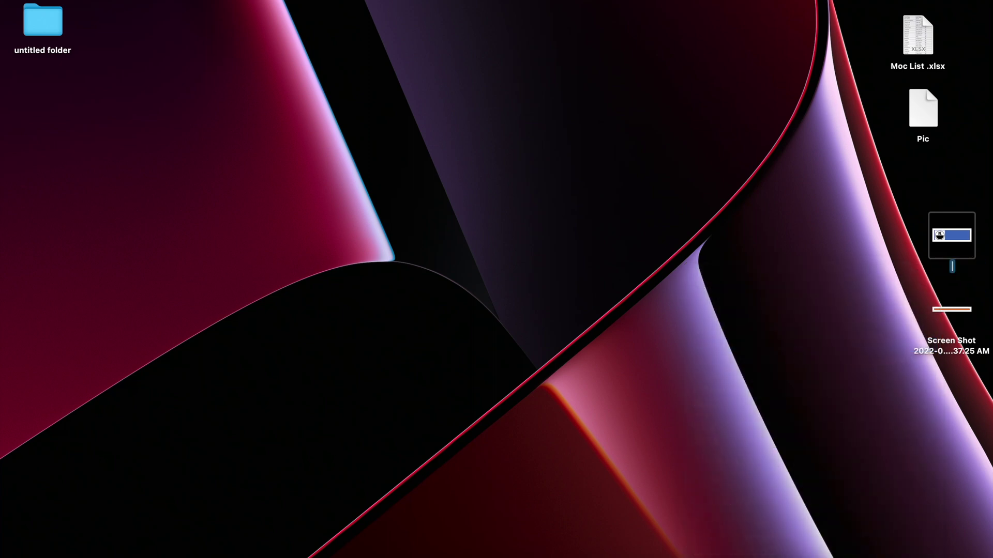
pyautogui.write('top.png')
pyautogui.press('Return')
# Step: Rename the second screenshot to bottom.png and return to Word
pyautogui.click(965, 343)
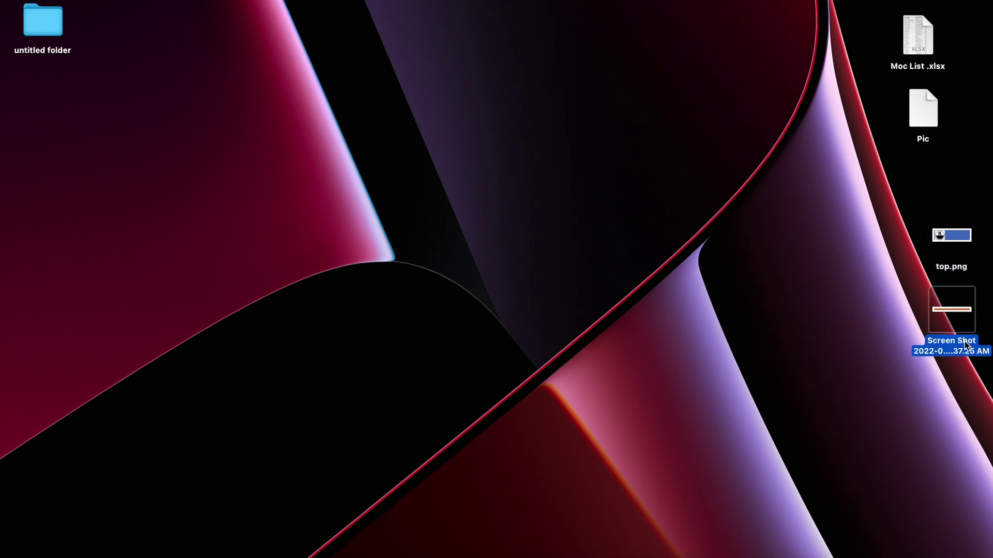
pyautogui.rightClick(965, 343)
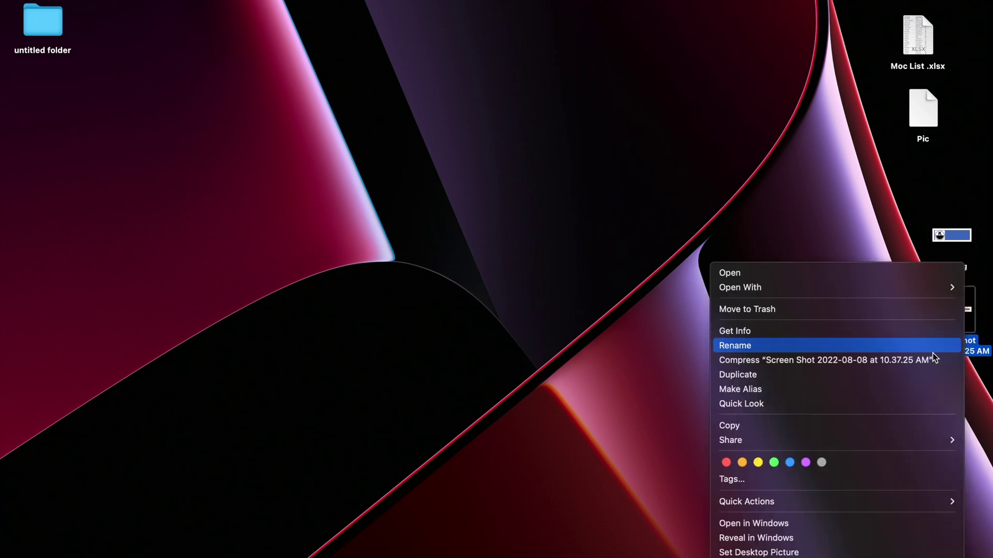
pyautogui.click(826, 346)
pyautogui.write('b')
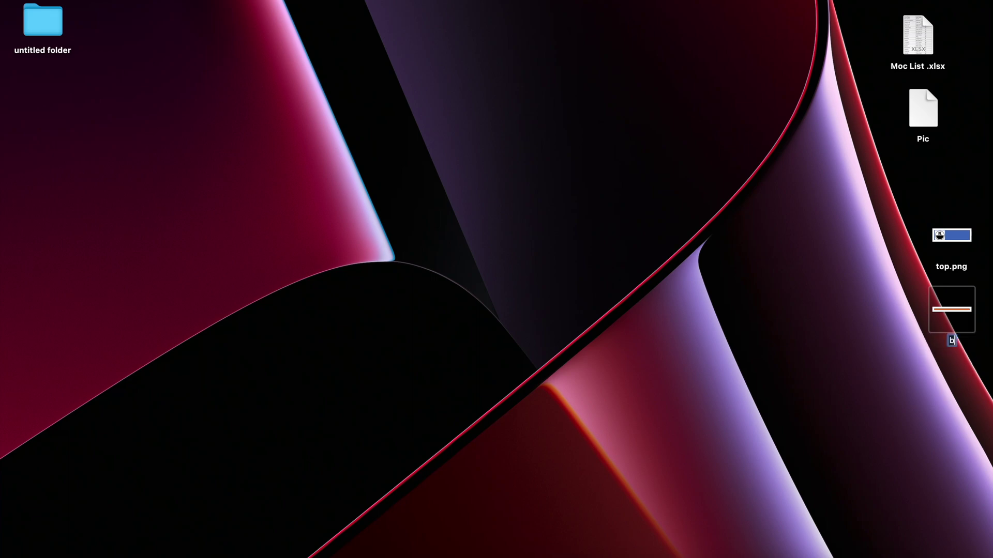
pyautogui.write('ottom.png')
pyautogui.press('Return')
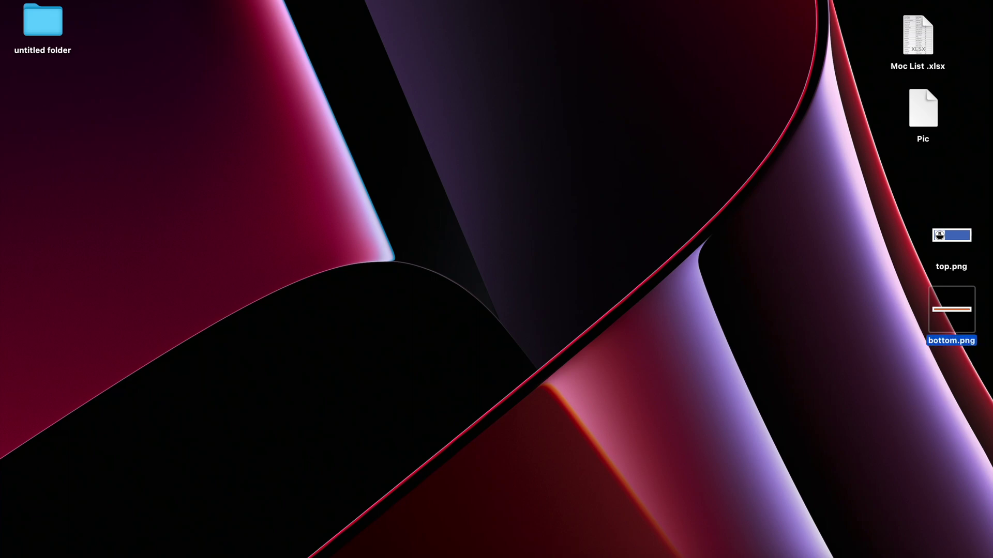
pyautogui.hotkey('ctrl', 'Right')
pyautogui.hotkey('ctrl', 'Right')
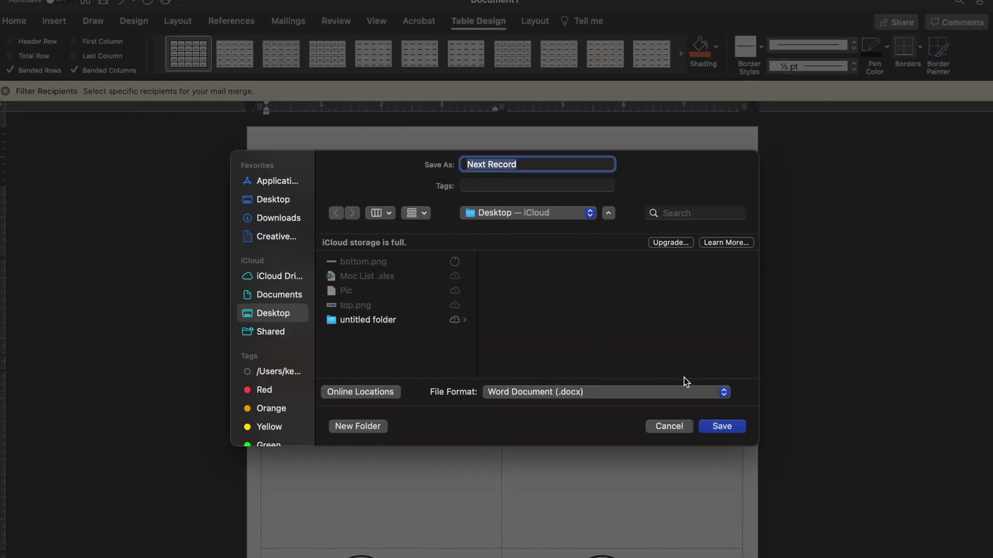
# Step: Cancel saving and undo the orange strip below the blue header
pyautogui.click(669, 427)
pyautogui.click(394, 318)
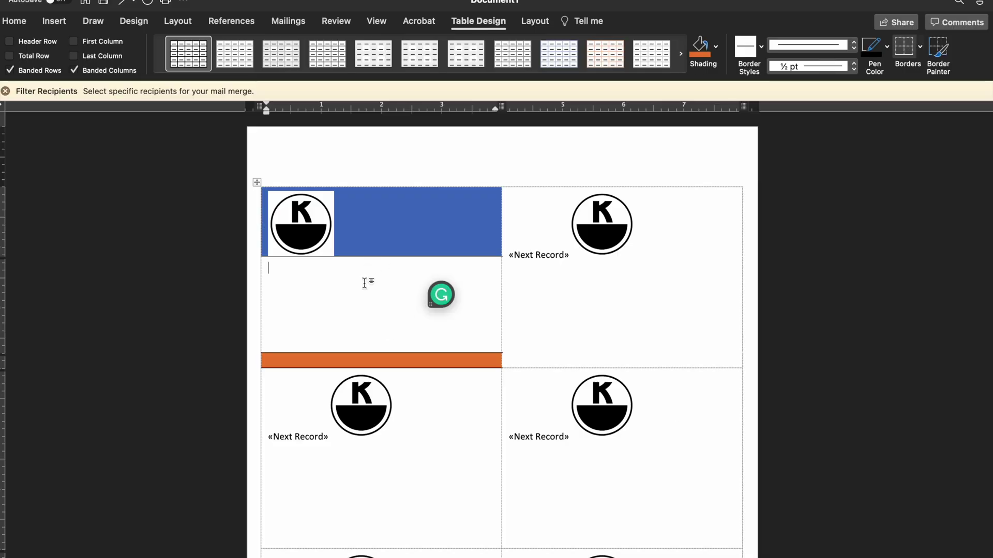
pyautogui.press('super+z')
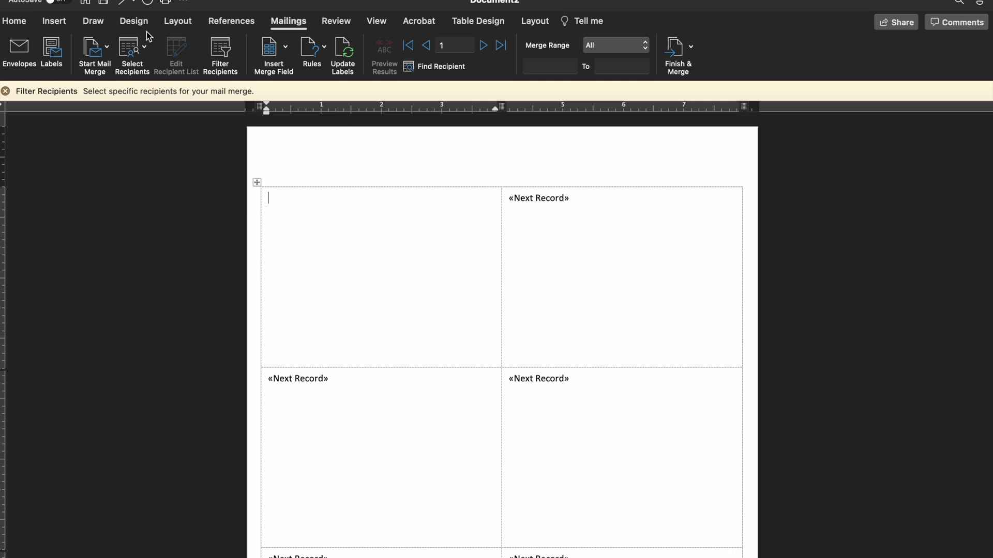
# Step: Choose the IncludePicture field from Insert > Field for the first label, then go to the desktop files
pyautogui.click(93, 21)
pyautogui.click(52, 21)
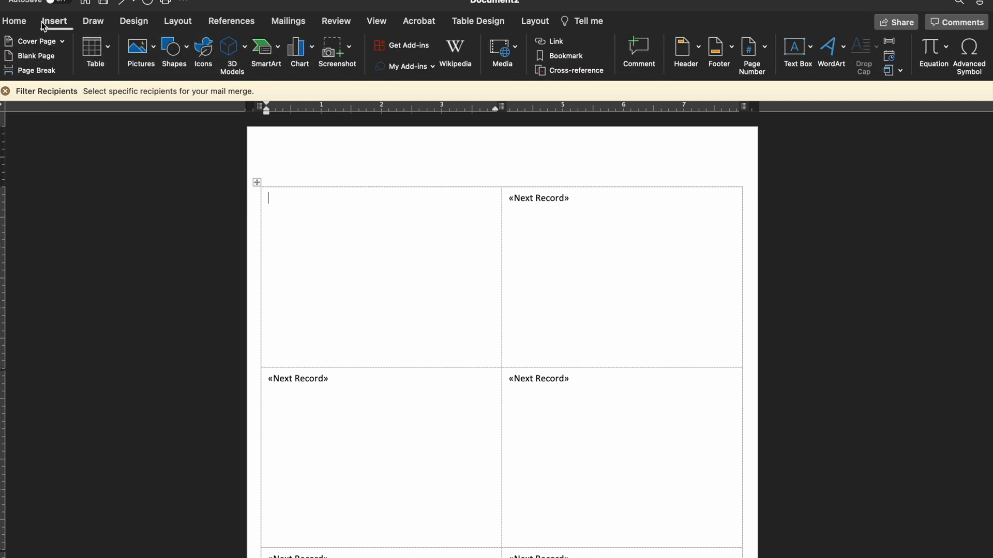
pyautogui.click(889, 41)
pyautogui.scroll(-3, 454, 176)
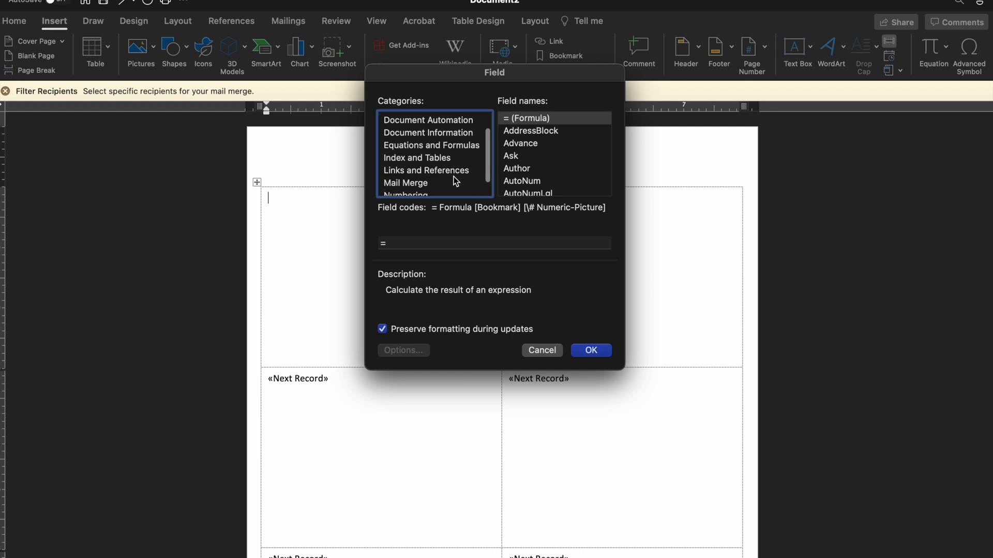
pyautogui.scroll(3, 443, 153)
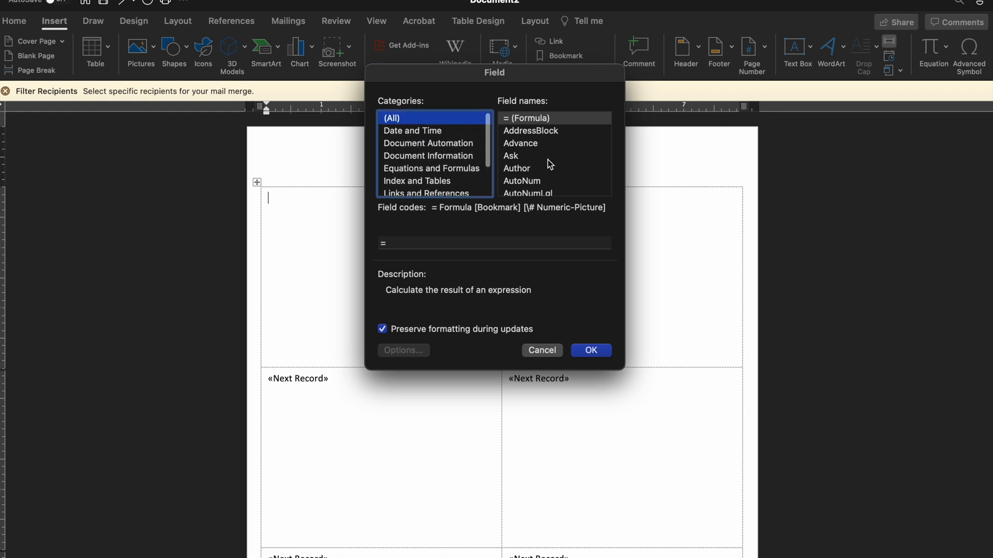
pyautogui.scroll(-8, 550, 162)
pyautogui.scroll(-4, 553, 164)
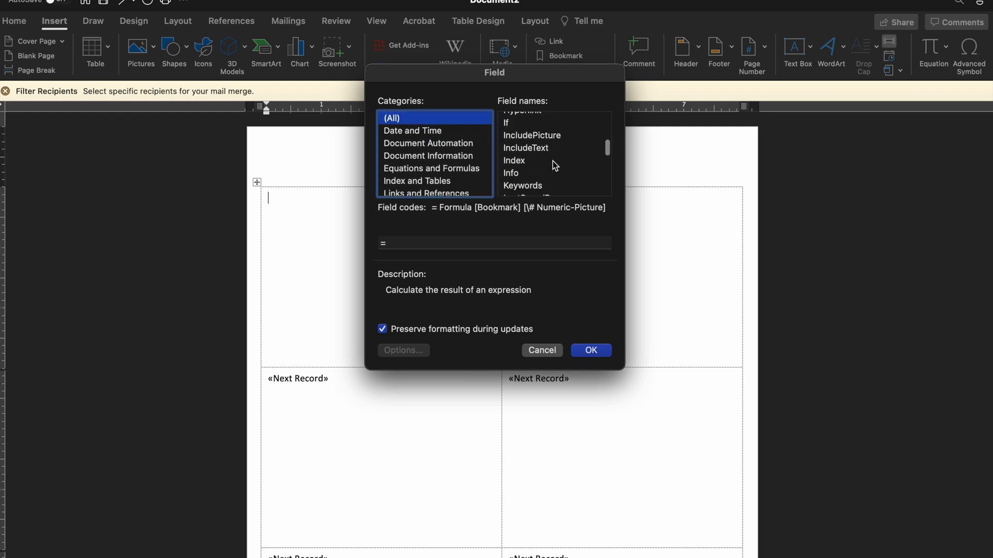
pyautogui.click(548, 136)
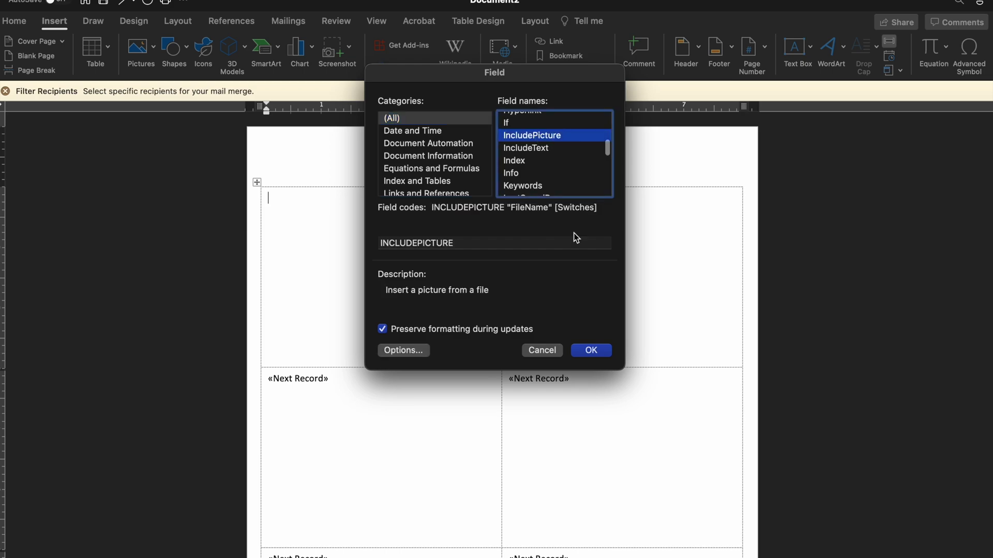
pyautogui.click(541, 243)
pyautogui.hotkey('ctrl', 'Left')
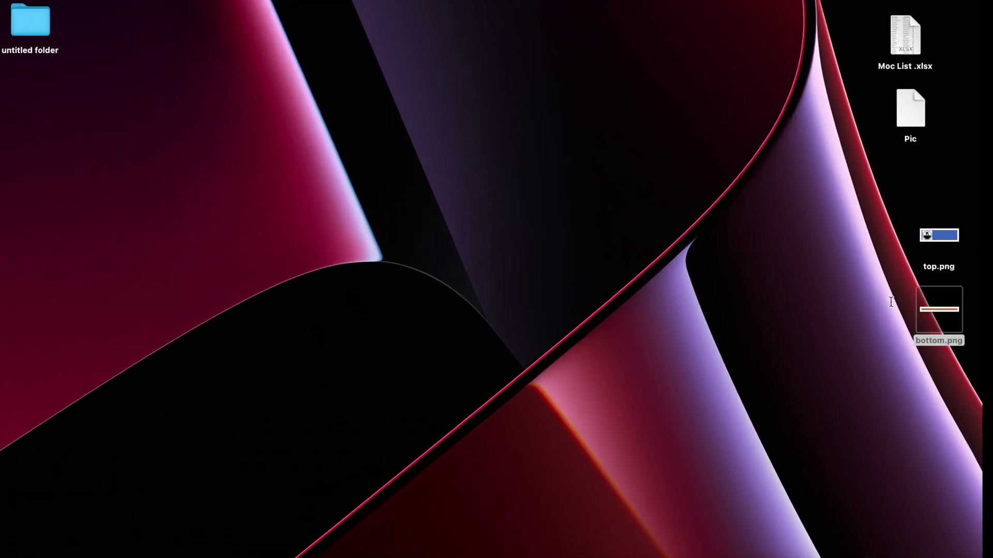
# Step: Copy top.png's full pathname from the desktop and return to Word's Field dialog
pyautogui.click(943, 241)
pyautogui.rightClick(943, 241)
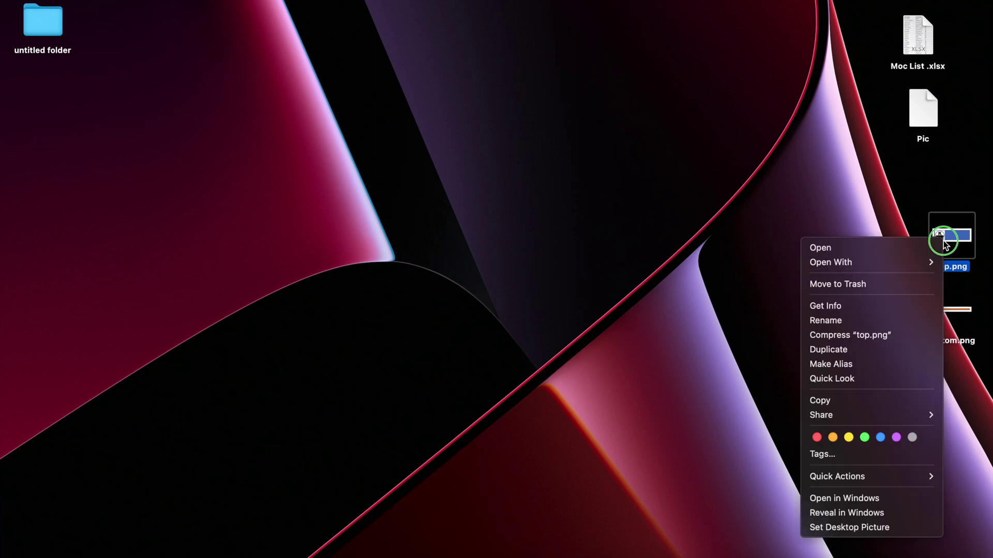
pyautogui.press('alt')
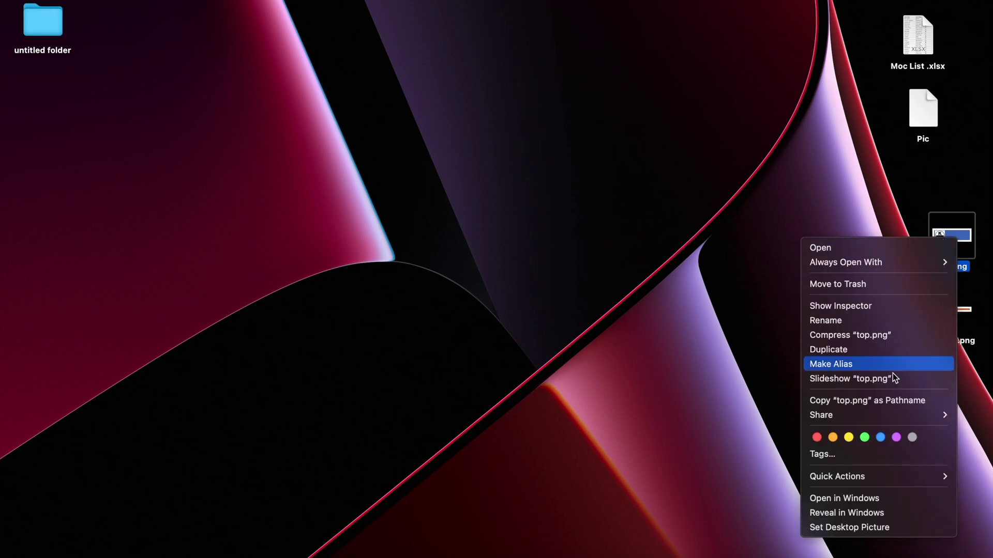
pyautogui.keyDown('alt'); pyautogui.click(893, 400); pyautogui.keyUp('alt')
pyautogui.hotkey('ctrl', 'Right')
pyautogui.hotkey('ctrl', 'Right')
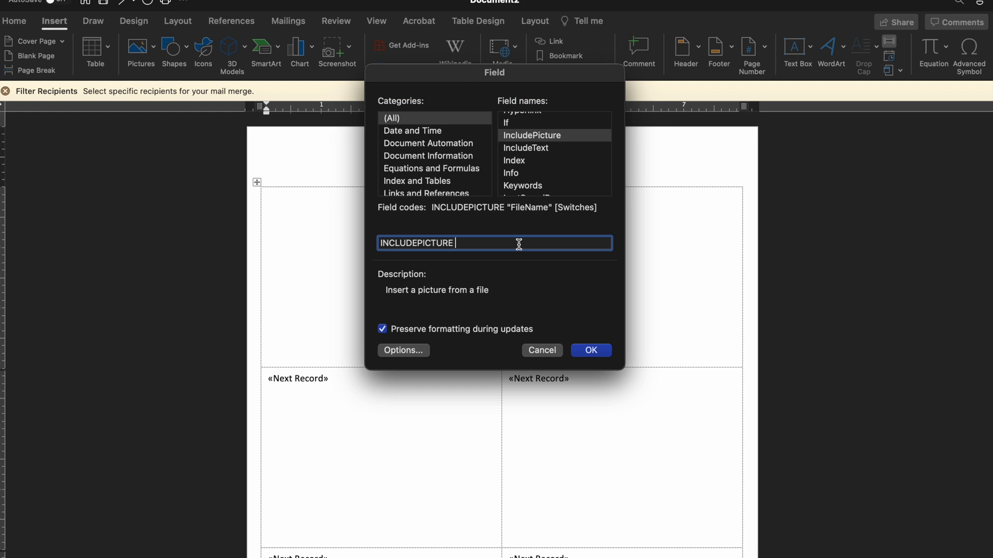
# Step: Insert top.png through the IncludePicture field using its pasted path, granting Word file access
pyautogui.write('/Users/kelly-anndowner/Desktop/top.png')
pyautogui.click(600, 350)
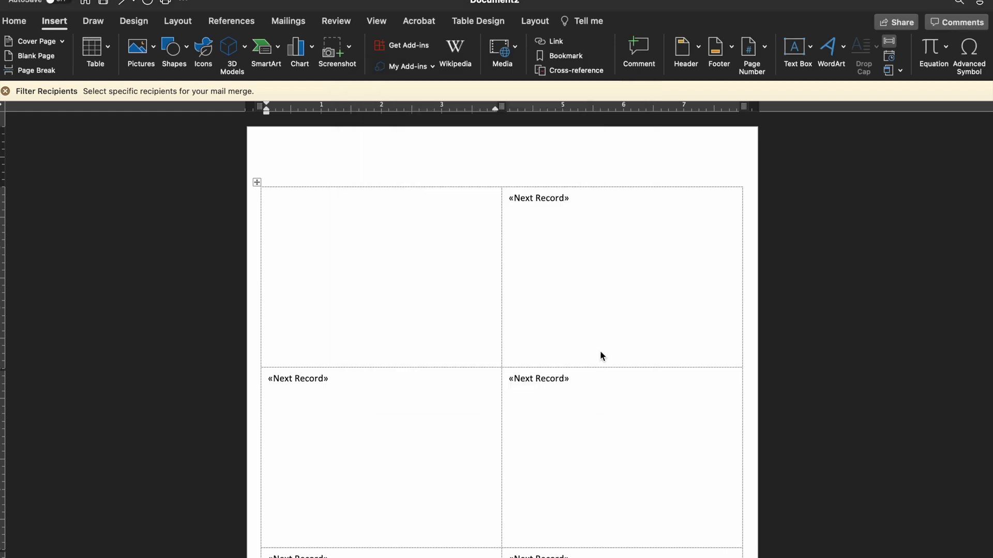
pyautogui.click(600, 266)
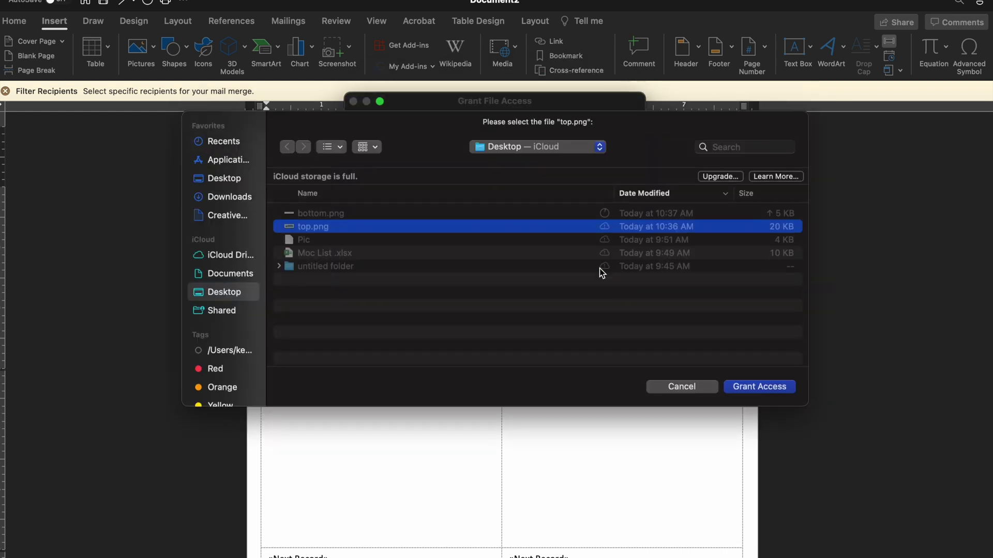
pyautogui.click(754, 389)
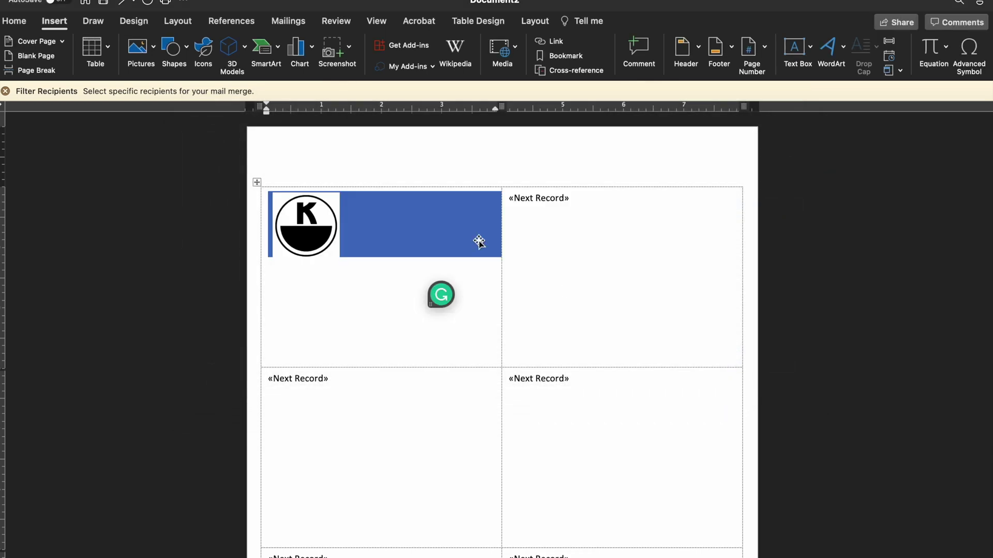
# Step: Give the blue header picture Tight text wrapping
pyautogui.click(366, 234)
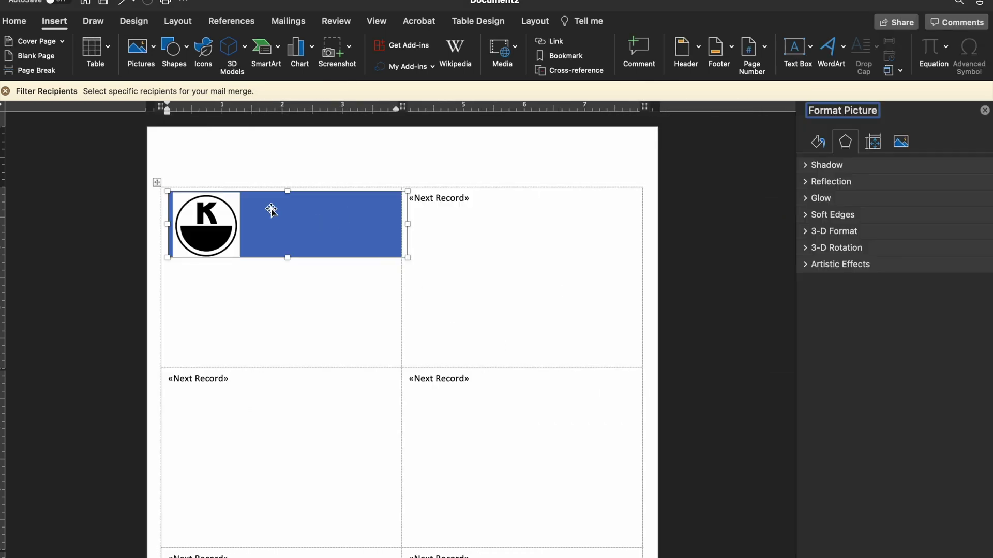
pyautogui.rightClick(207, 210)
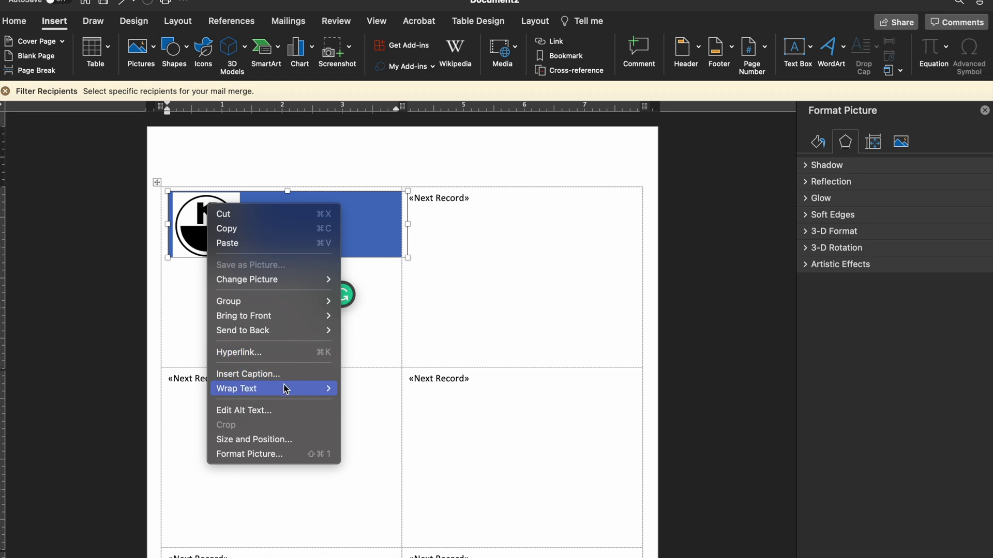
pyautogui.moveTo(333, 389)
pyautogui.click(380, 424)
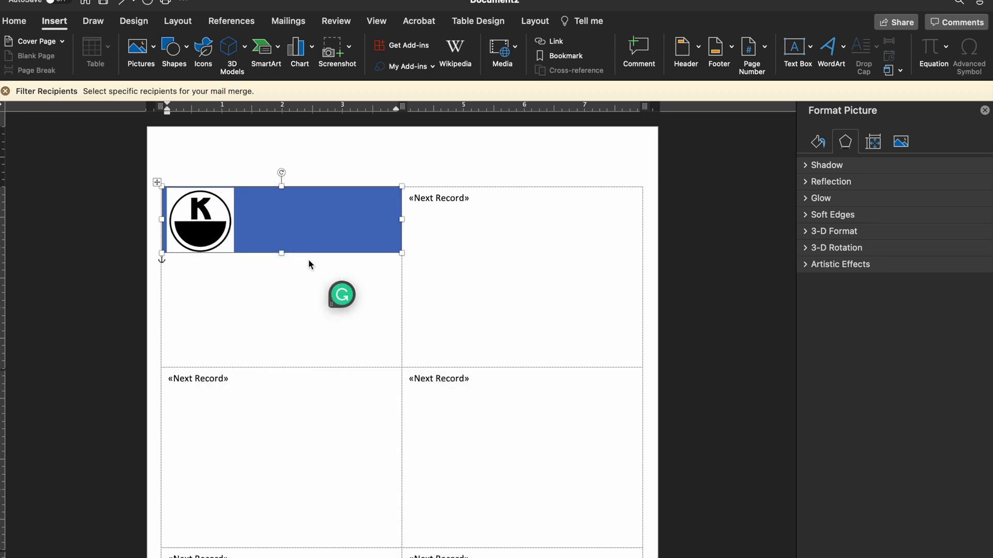
pyautogui.click(329, 300)
# Step: Stretch the header picture to about 3.96 inches wide across the label's top
pyautogui.click(171, 220)
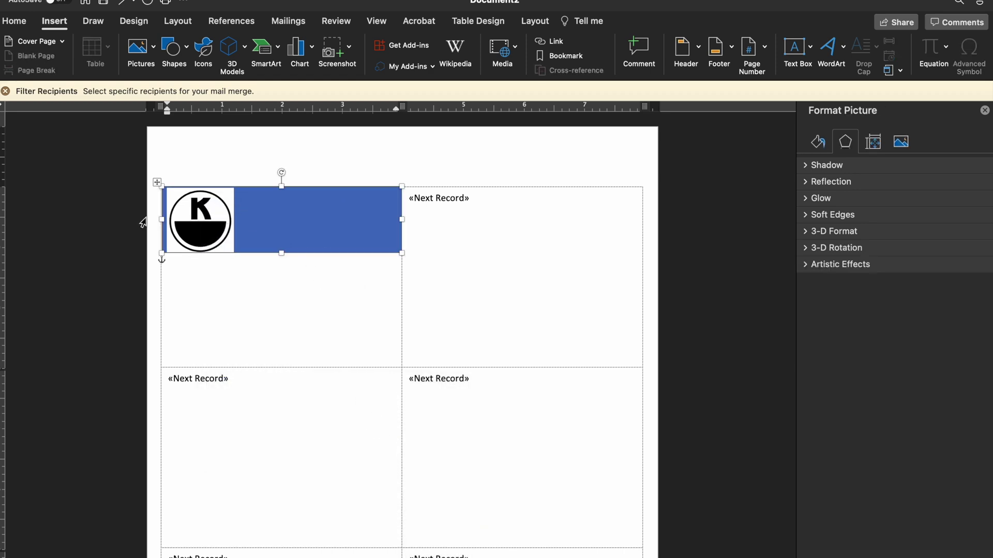
pyautogui.moveTo(163, 220); pyautogui.dragTo(157, 222)
pyautogui.moveTo(403, 220); pyautogui.dragTo(402, 219)
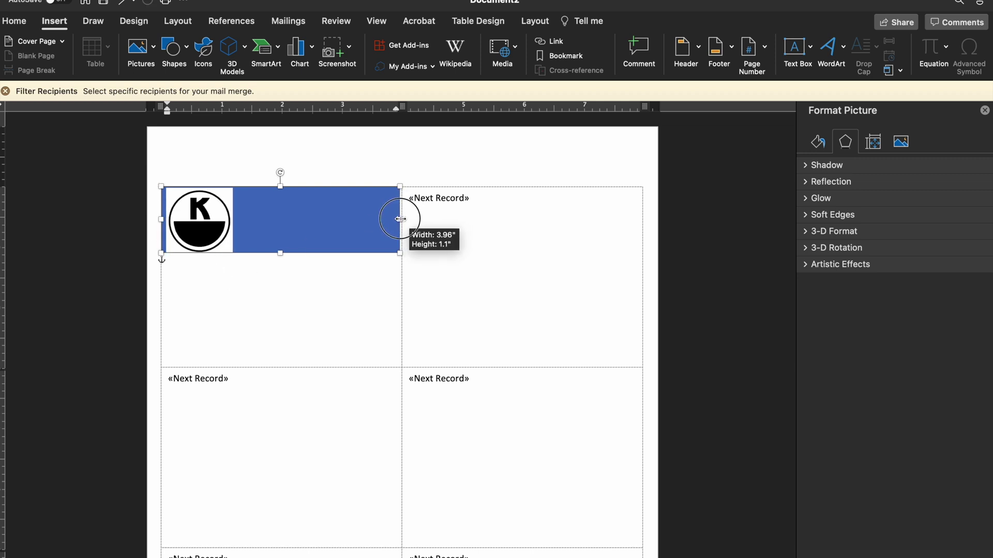
pyautogui.moveTo(401, 219); pyautogui.dragTo(403, 218)
pyautogui.click(383, 275)
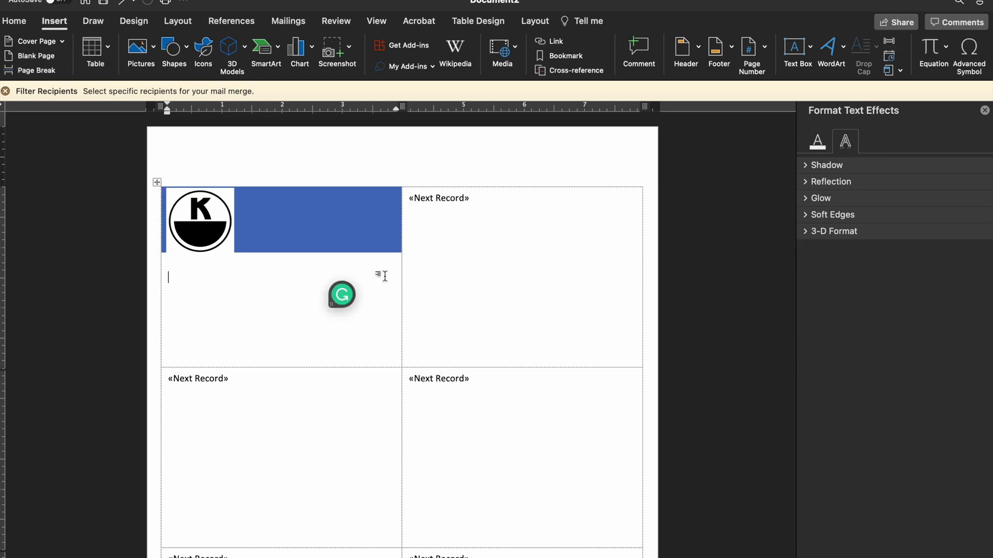
# Step: Choose the IncludePicture field again for the spot below the header
pyautogui.click(889, 43)
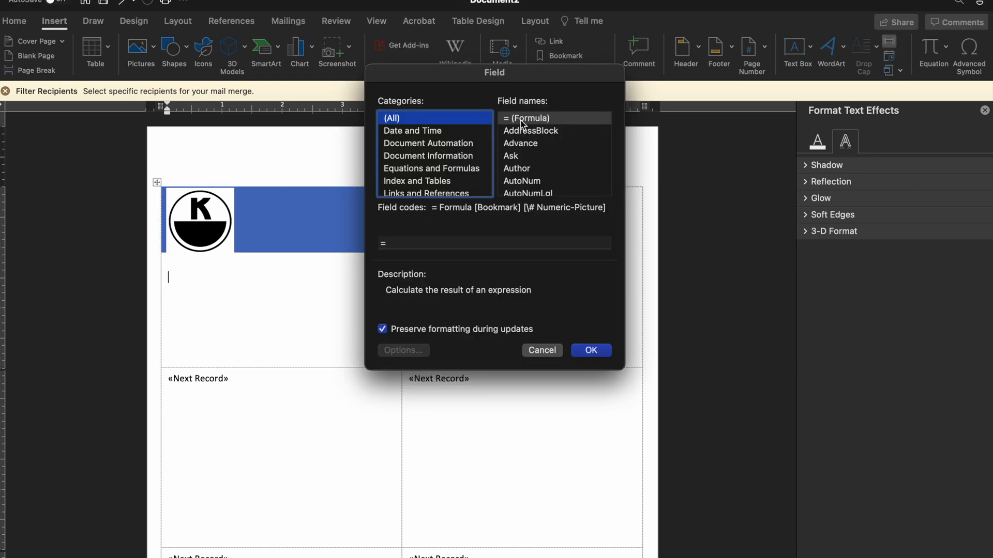
pyautogui.scroll(-10, 549, 172)
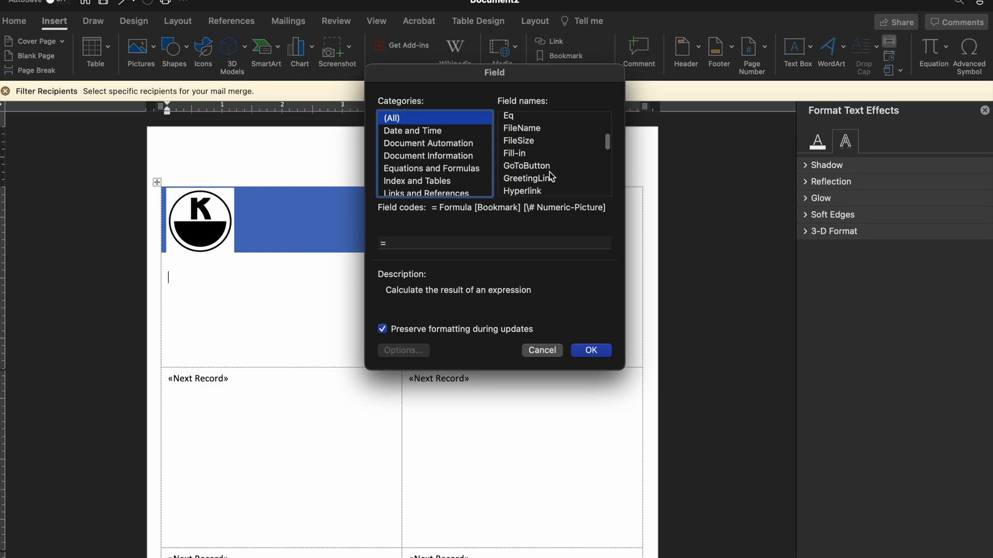
pyautogui.scroll(-4, 549, 172)
pyautogui.click(547, 164)
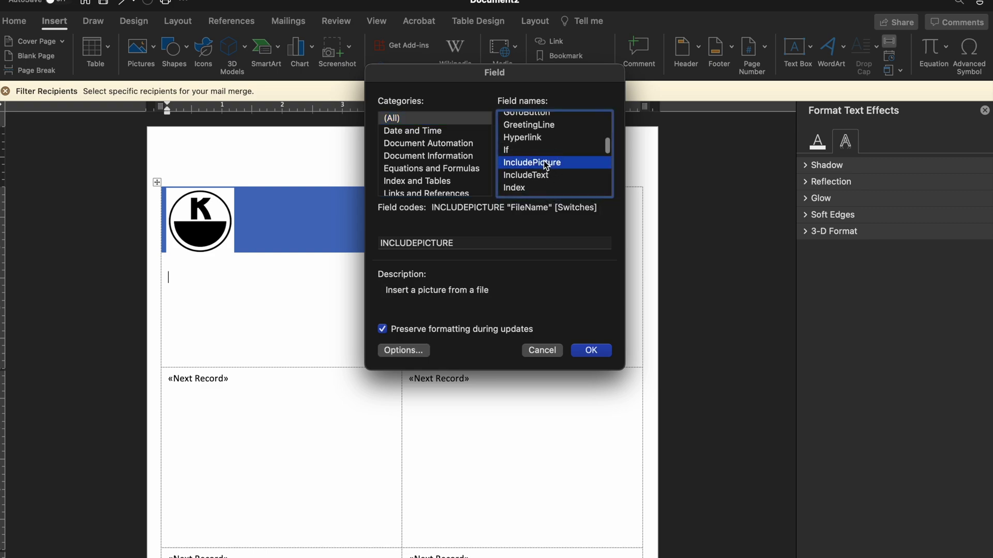
# Step: Copy bottom.png's full pathname from the desktop and return to Word
pyautogui.hotkey('ctrl', 'Left')
pyautogui.hotkey('ctrl', 'Left')
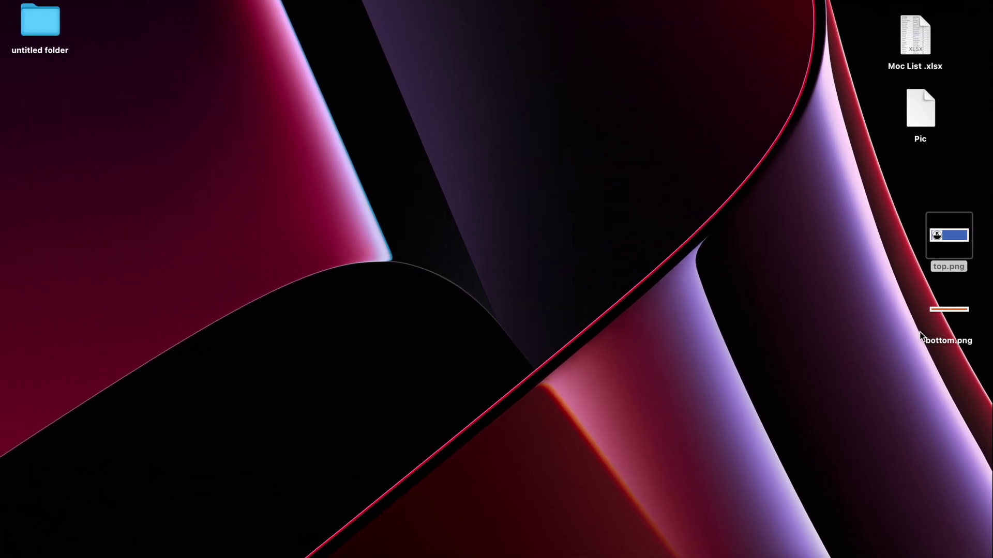
pyautogui.rightClick(949, 313)
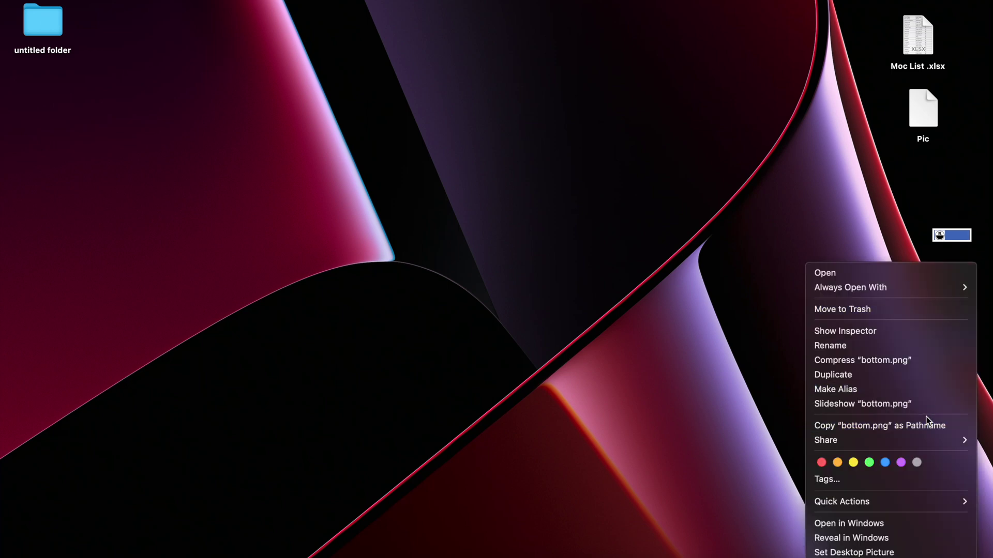
pyautogui.keyDown('alt'); pyautogui.click(925, 427); pyautogui.keyUp('alt')
pyautogui.hotkey('ctrl', 'Right')
pyautogui.hotkey('ctrl', 'Right')
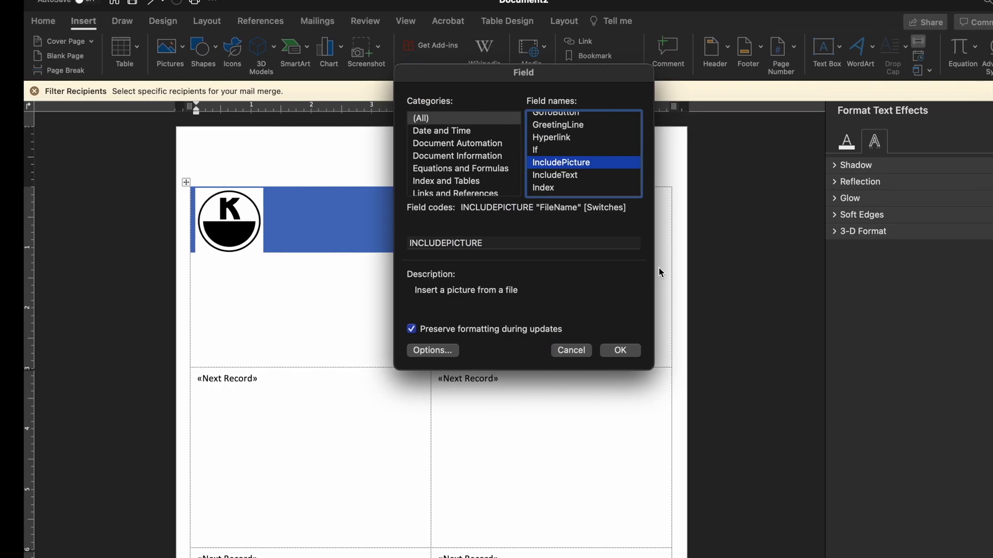
# Step: Insert bottom.png through the field using its pasted path, granting Word file access
pyautogui.write('/Users/kelly-anderson/Desktop/bottom.png')
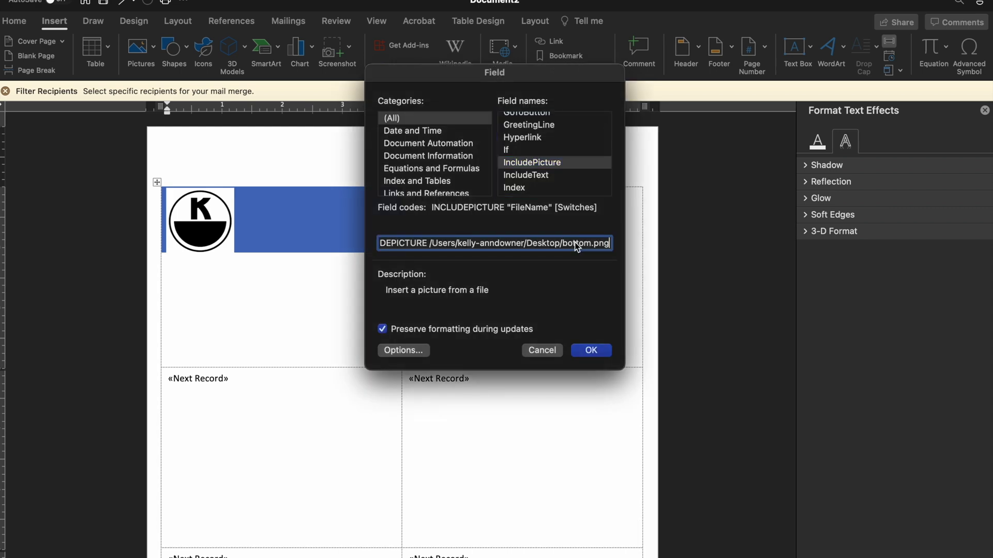
pyautogui.click(594, 351)
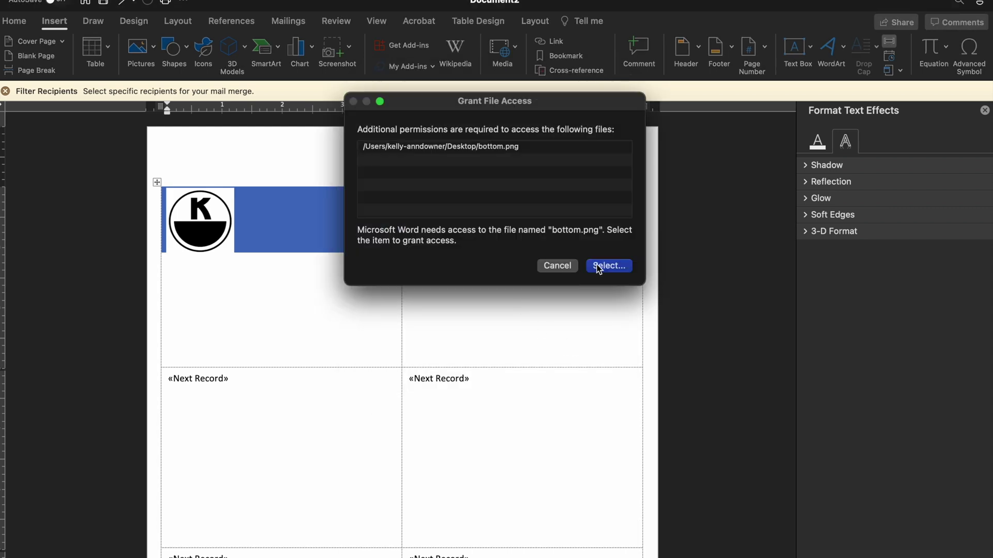
pyautogui.click(599, 266)
pyautogui.click(747, 386)
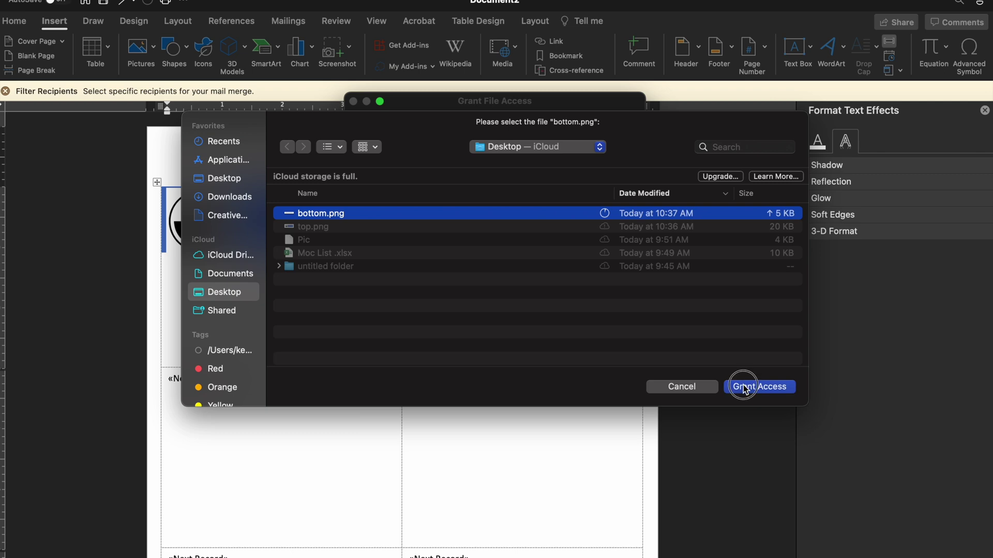
# Step: Select the orange bar and try dragging it lower in the label
pyautogui.click(266, 283)
pyautogui.moveTo(266, 284); pyautogui.dragTo(261, 355)
pyautogui.rightClick(275, 283)
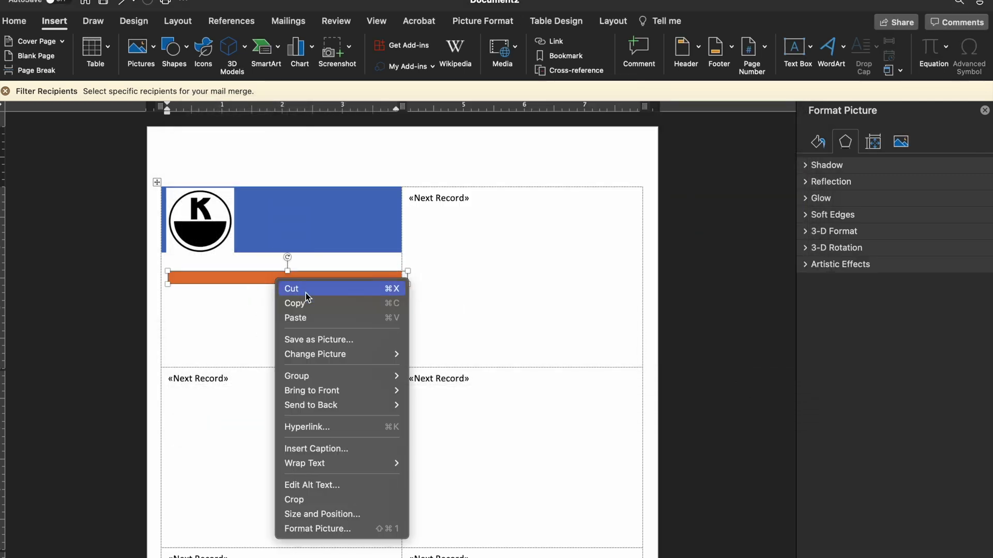
# Step: Give the orange bar Tight wrapping and move it to the label's bottom edge
pyautogui.moveTo(342, 469)
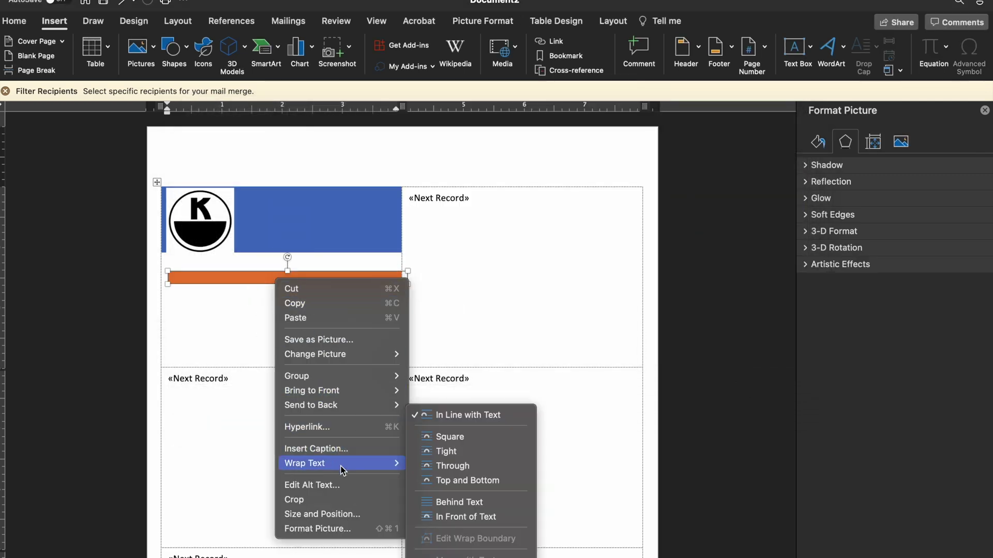
pyautogui.click(446, 451)
pyautogui.click(309, 280)
pyautogui.moveTo(308, 279); pyautogui.dragTo(306, 360)
# Step: Resize the orange bar to about 3.98 inches wide and put the cursor in the first label
pyautogui.click(312, 295)
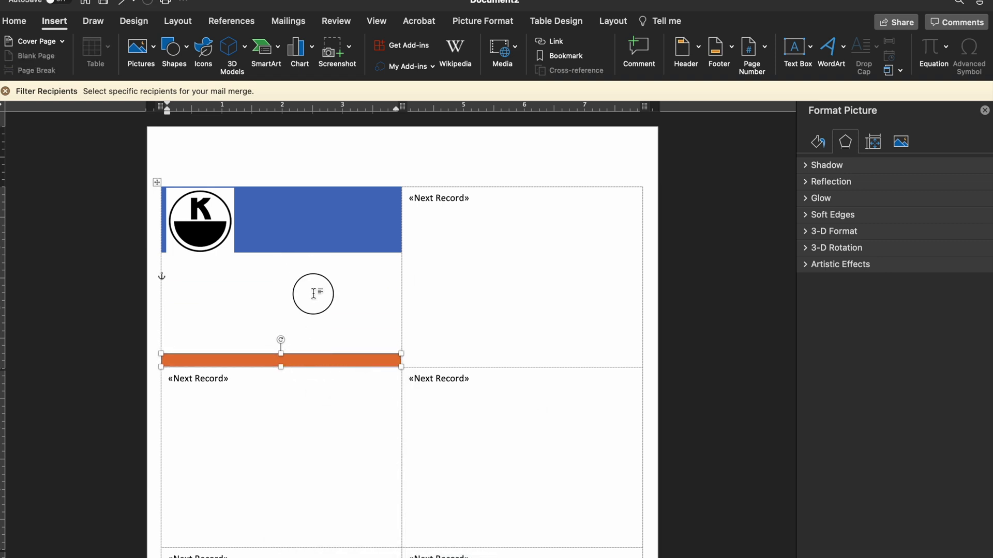
pyautogui.click(399, 364)
pyautogui.click(401, 369)
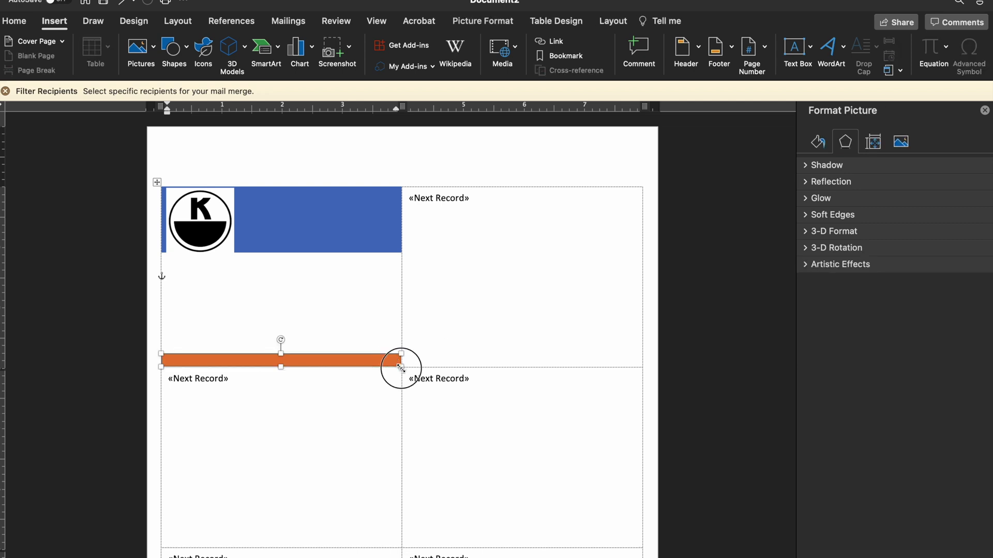
pyautogui.moveTo(401, 368); pyautogui.dragTo(404, 372)
pyautogui.click(289, 298)
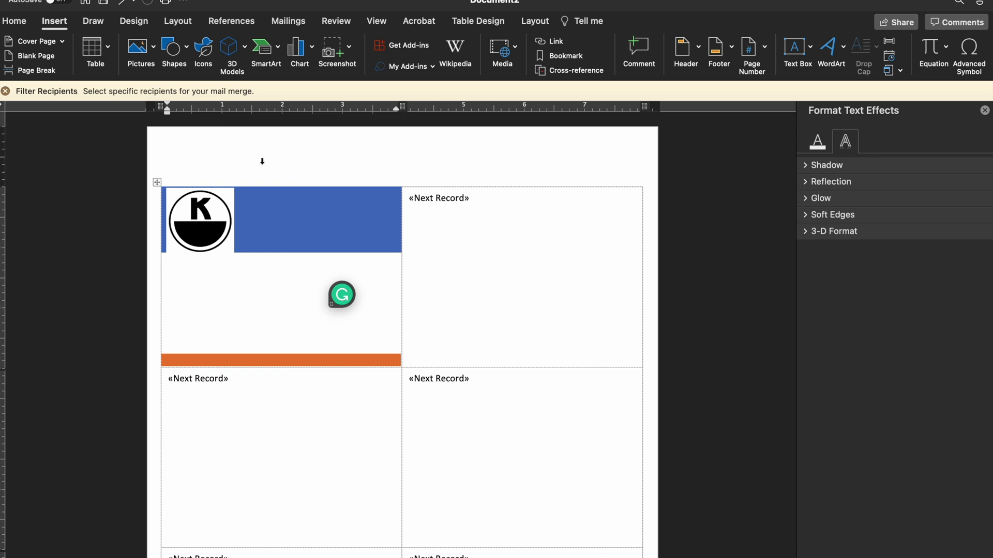
pyautogui.click(289, 21)
# Step: Insert the «First_Name» and «Last_Name» merge fields into the first label
pyautogui.click(286, 48)
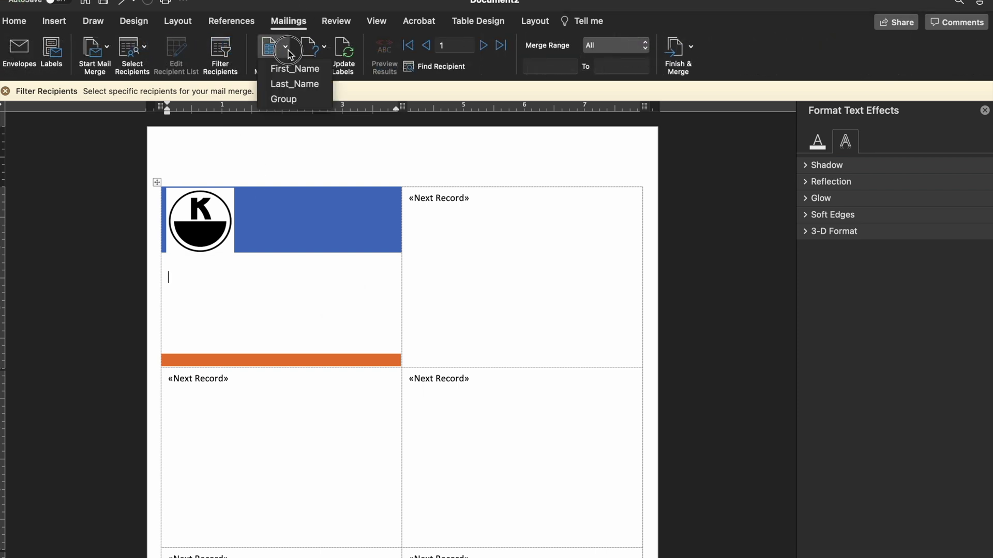
pyautogui.click(290, 68)
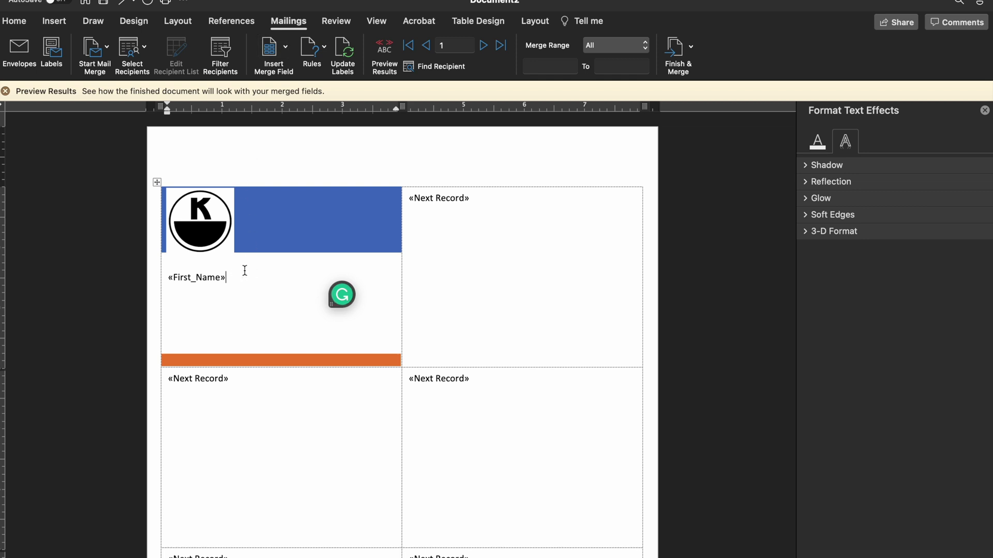
pyautogui.click(285, 54)
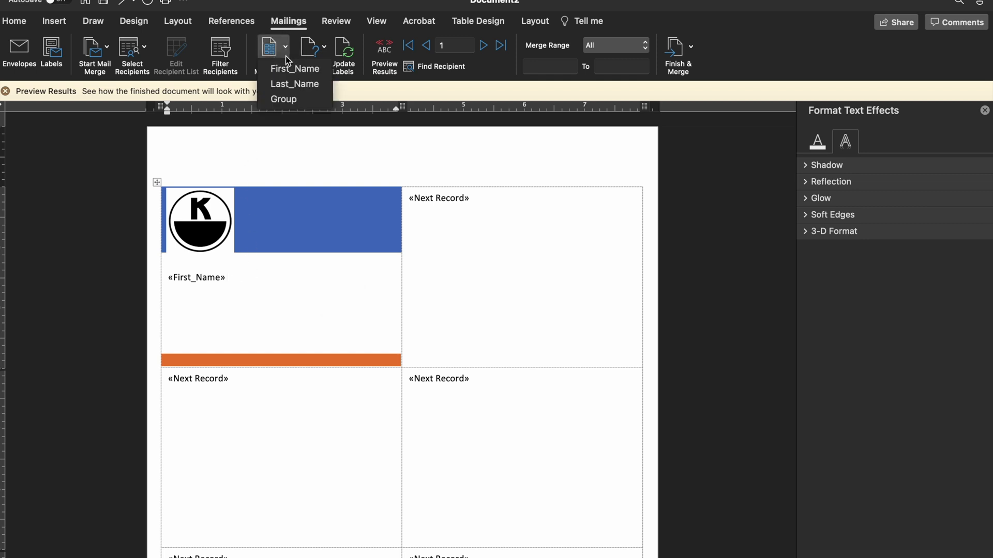
pyautogui.click(284, 88)
# Step: Center the «First_Name» «Last_Name» line in the label
pyautogui.click(228, 276)
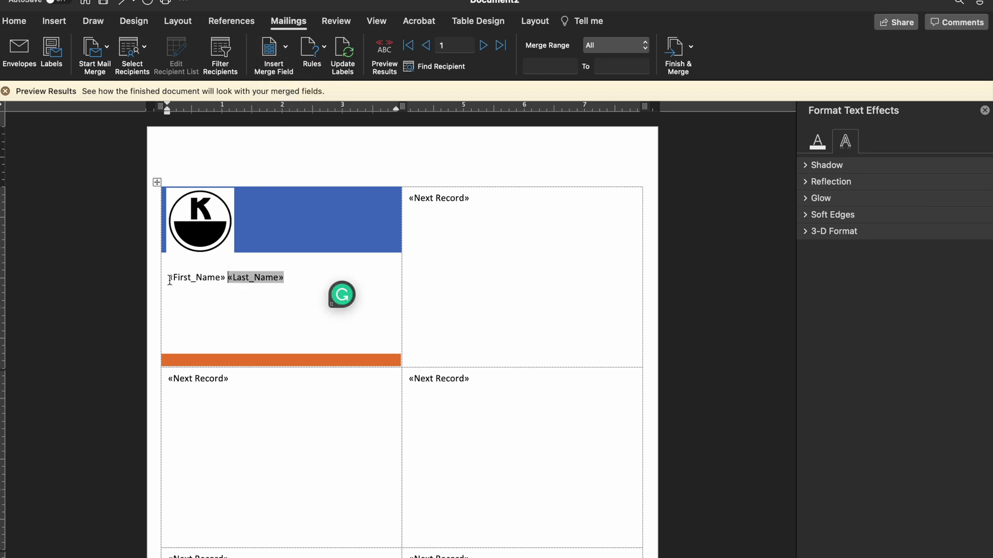
pyautogui.moveTo(166, 274); pyautogui.dragTo(279, 277)
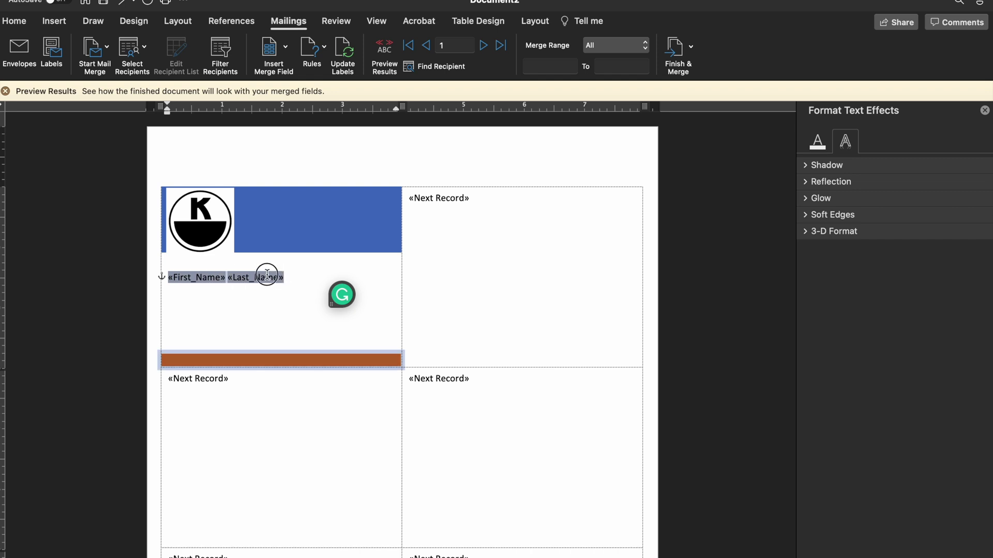
pyautogui.click(272, 302)
pyautogui.moveTo(244, 282); pyautogui.dragTo(172, 275)
pyautogui.click(54, 22)
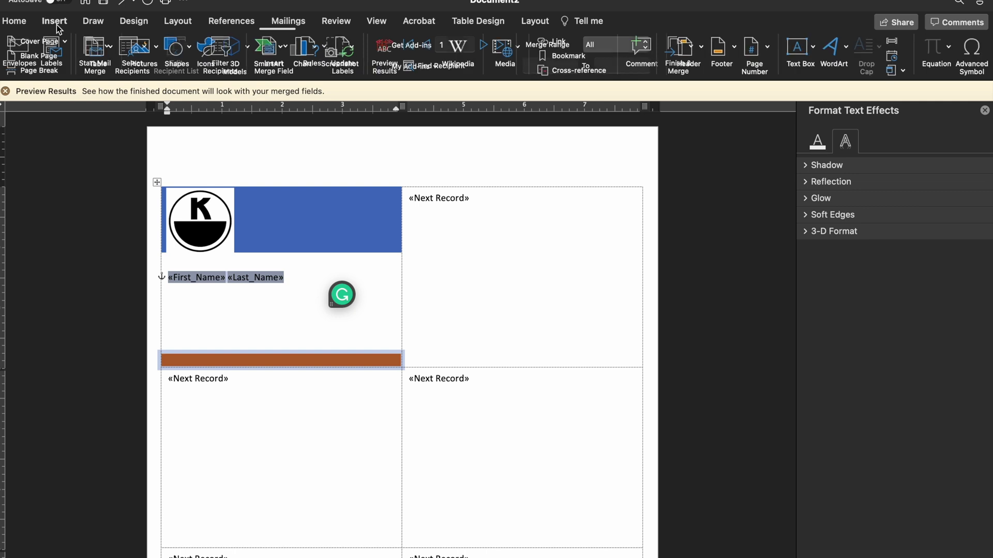
pyautogui.click(16, 22)
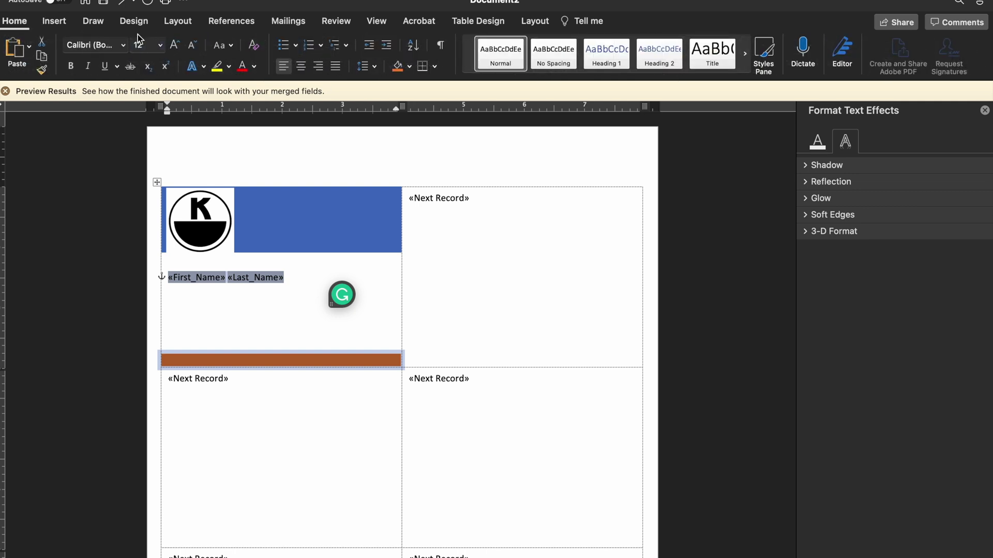
pyautogui.click(301, 66)
pyautogui.click(320, 321)
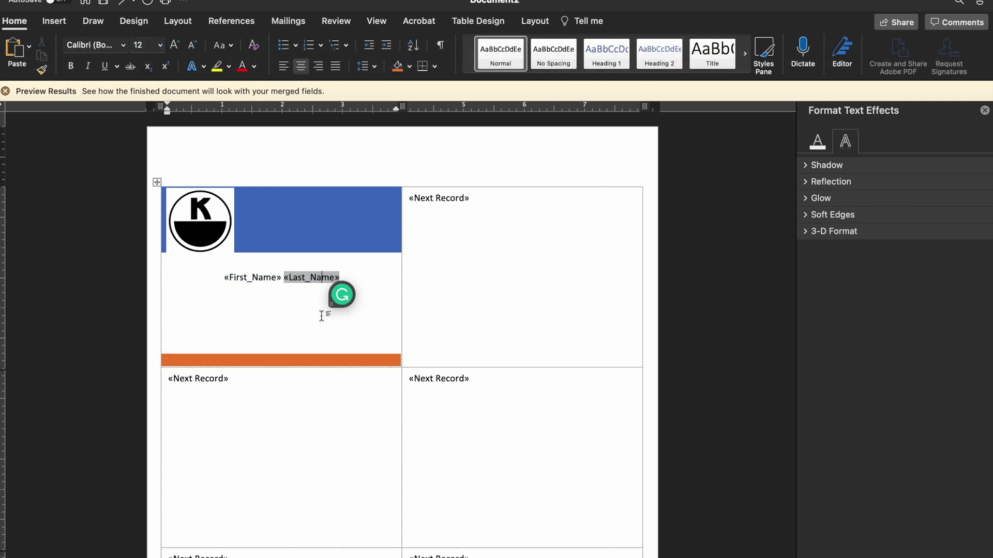
# Step: Type 'Group:' on the line beneath the names
pyautogui.click(359, 277)
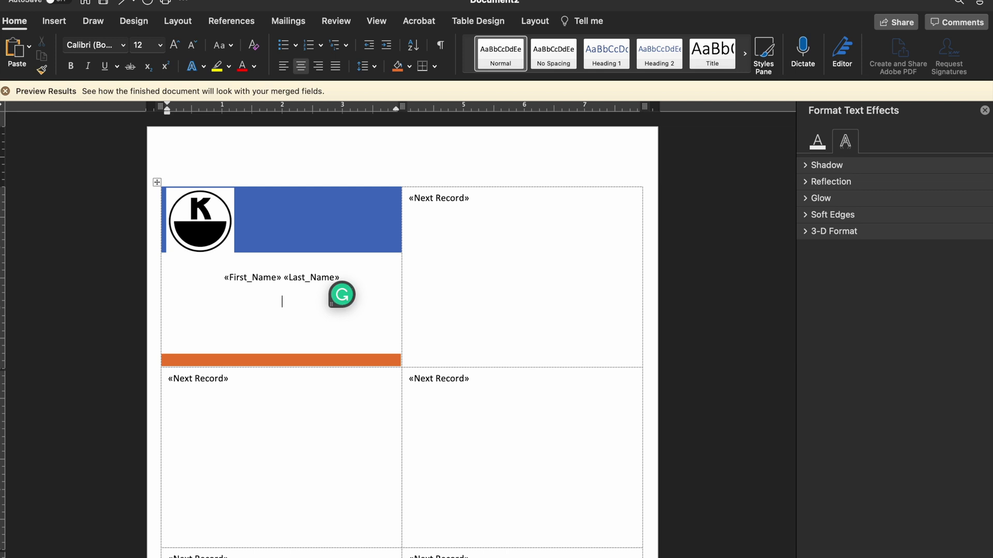
pyautogui.write('Group :')
pyautogui.press('BackSpace')
pyautogui.write(':')
pyautogui.click(279, 21)
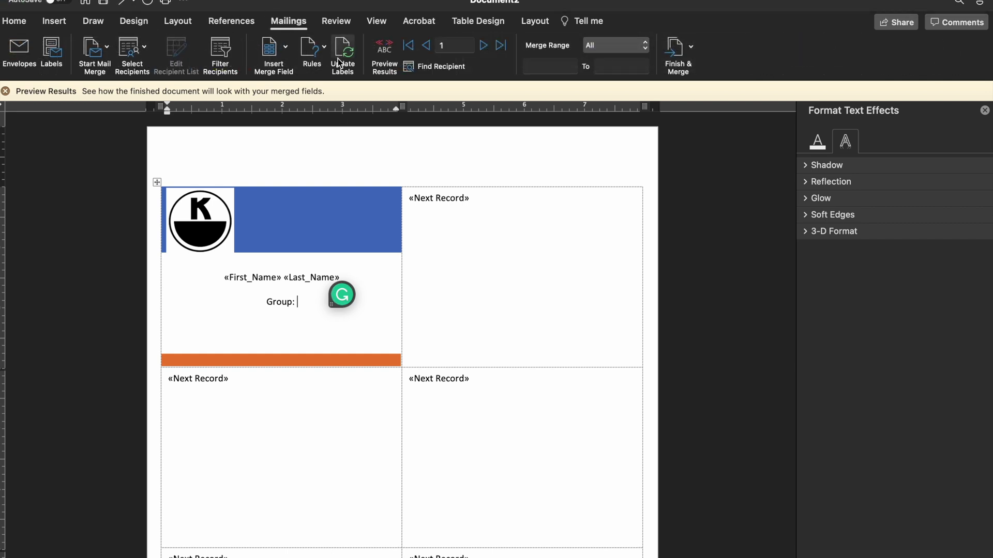
# Step: Add «Group» after 'Group:', update all labels, and preview them with recipient data
pyautogui.click(286, 50)
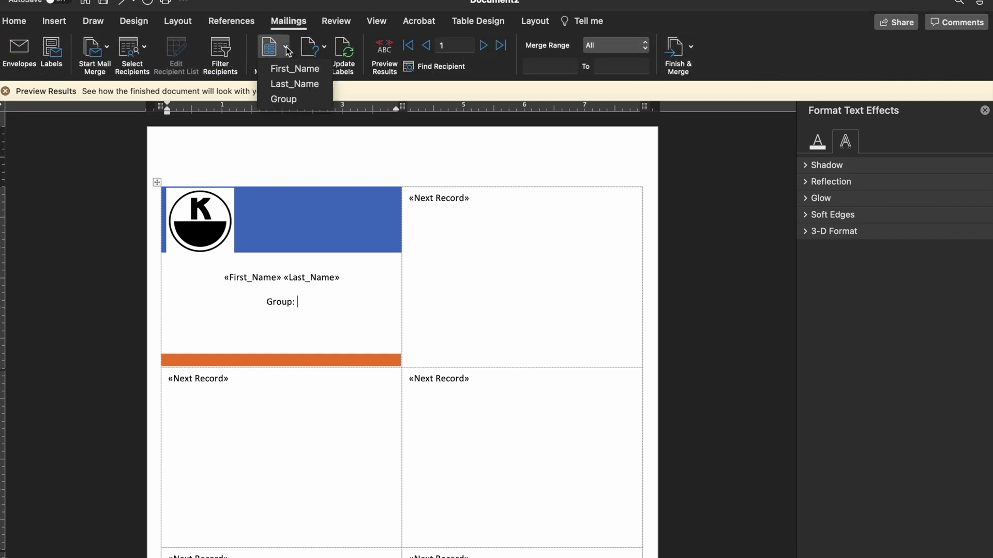
pyautogui.click(288, 99)
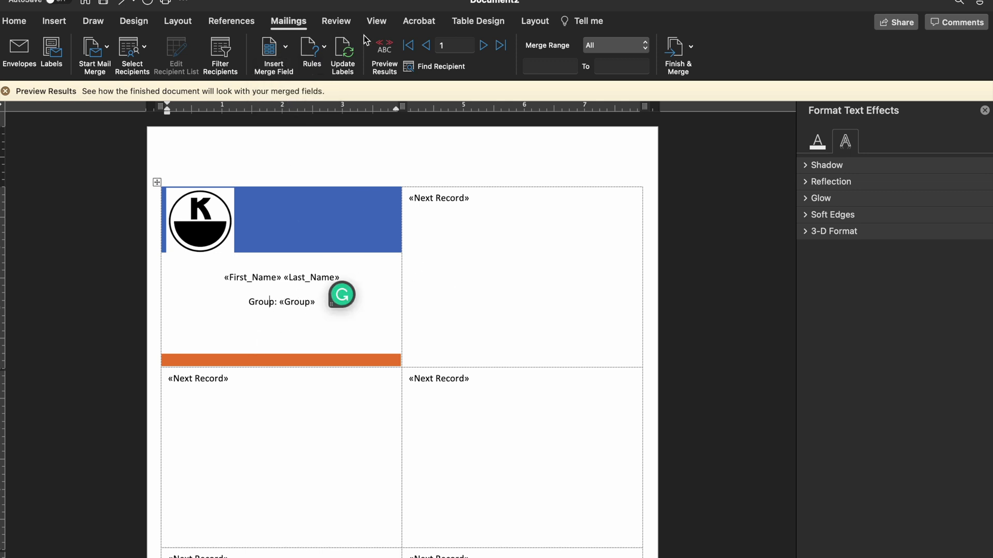
pyautogui.click(342, 51)
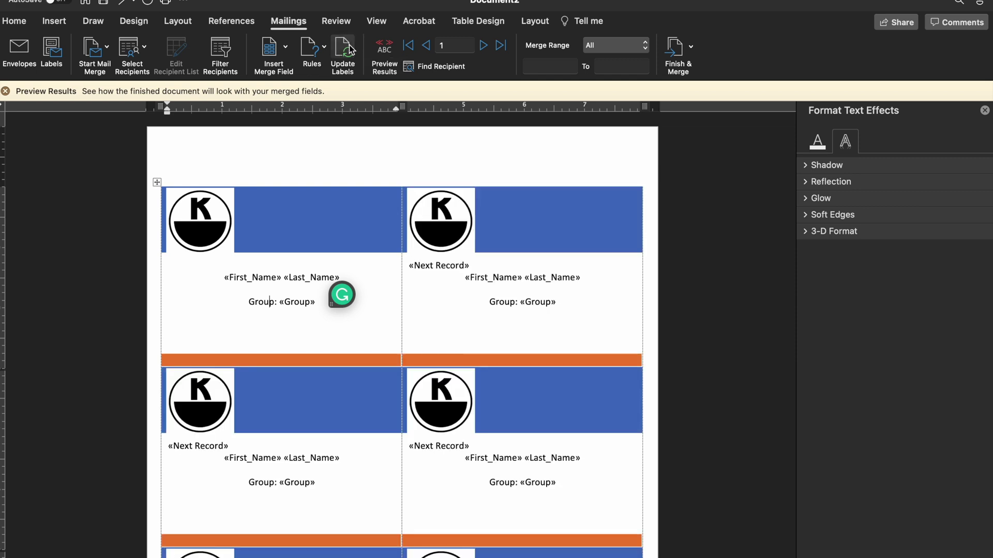
pyautogui.scroll(-5, 449, 330)
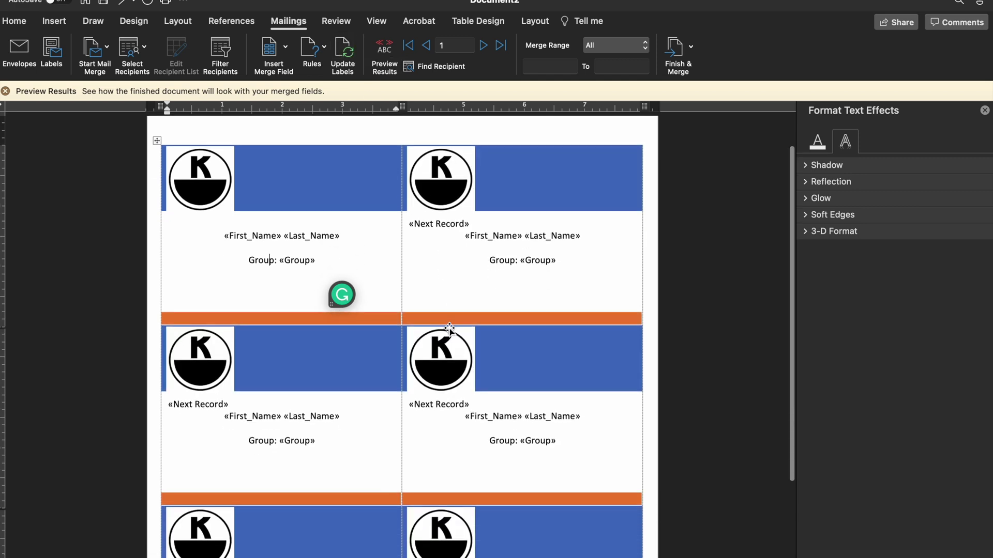
pyautogui.scroll(5, 450, 328)
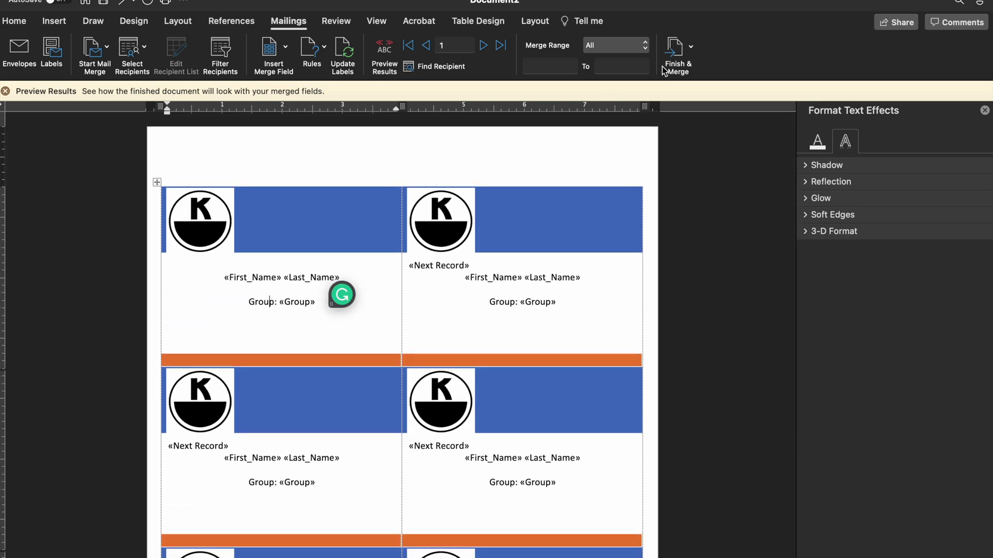
pyautogui.click(388, 68)
# Step: Check the previewed badges for names and group letters, then bring up the Finish & Merge options
pyautogui.scroll(-4, 408, 249)
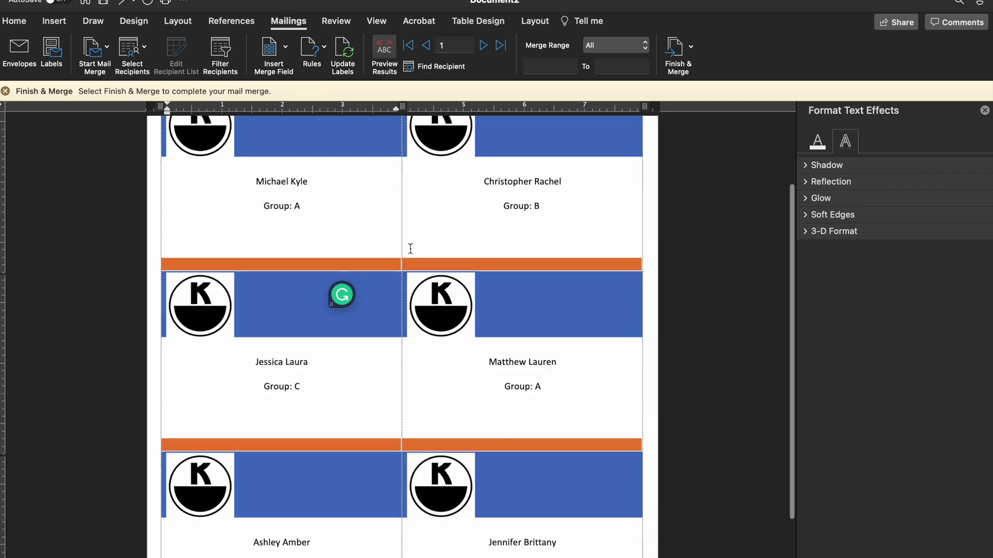
pyautogui.scroll(-1, 410, 250)
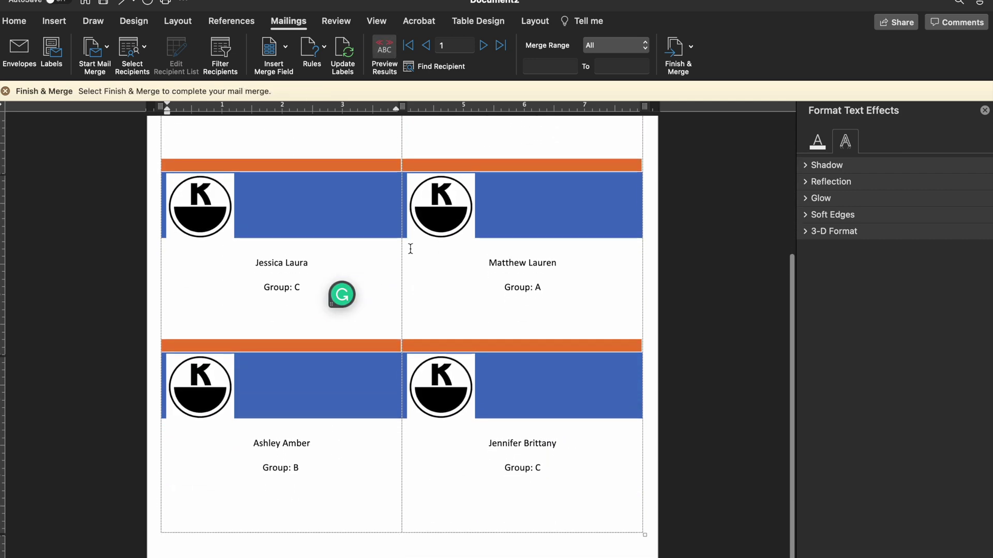
pyautogui.scroll(5, 410, 249)
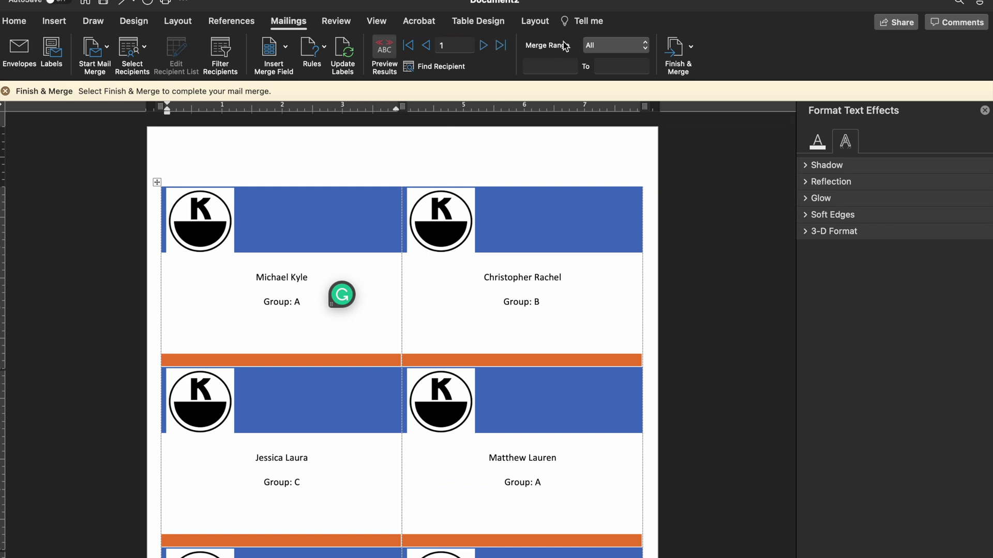
pyautogui.click(692, 50)
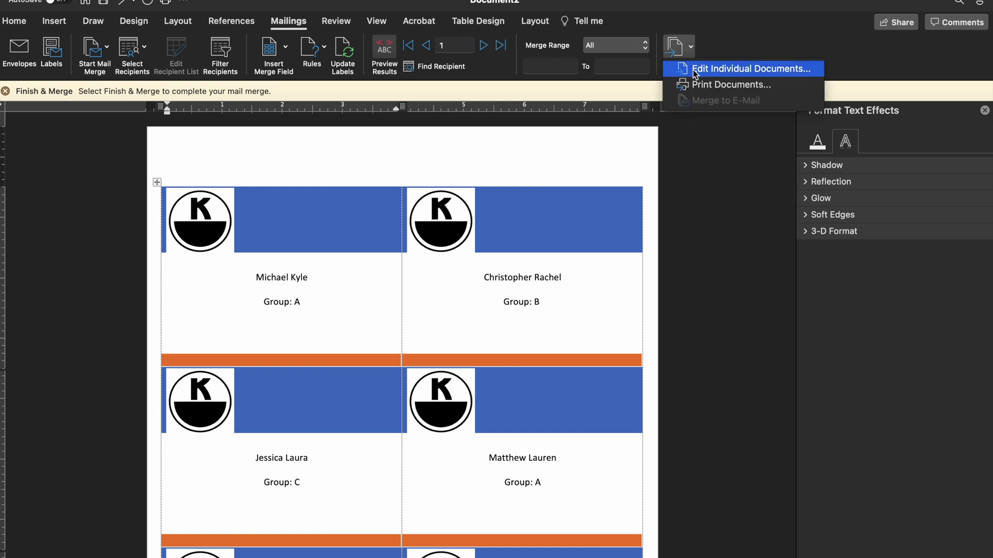
# Step: Merge all records into the new Labels1 document and scroll through the finished name badges
pyautogui.click(695, 69)
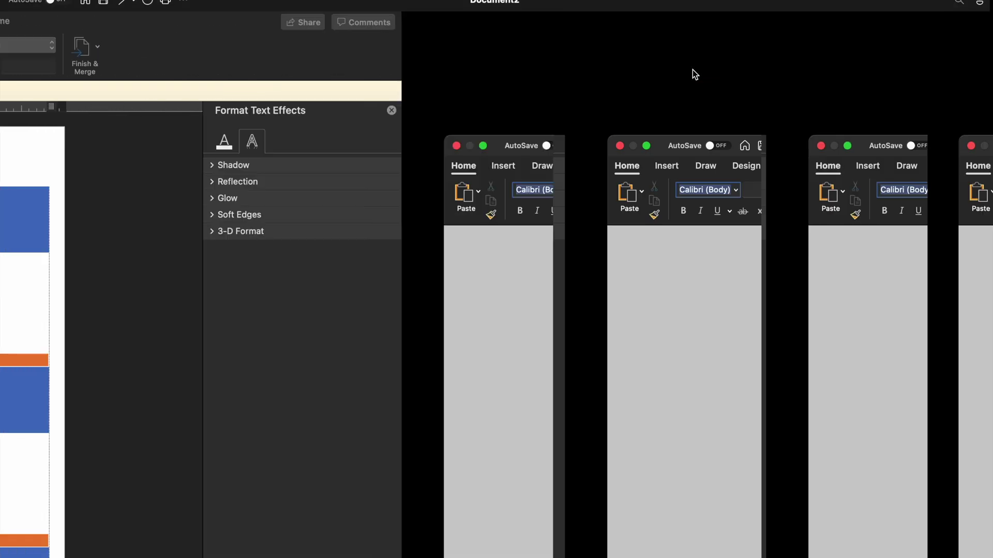
pyautogui.scroll(-10, 575, 332)
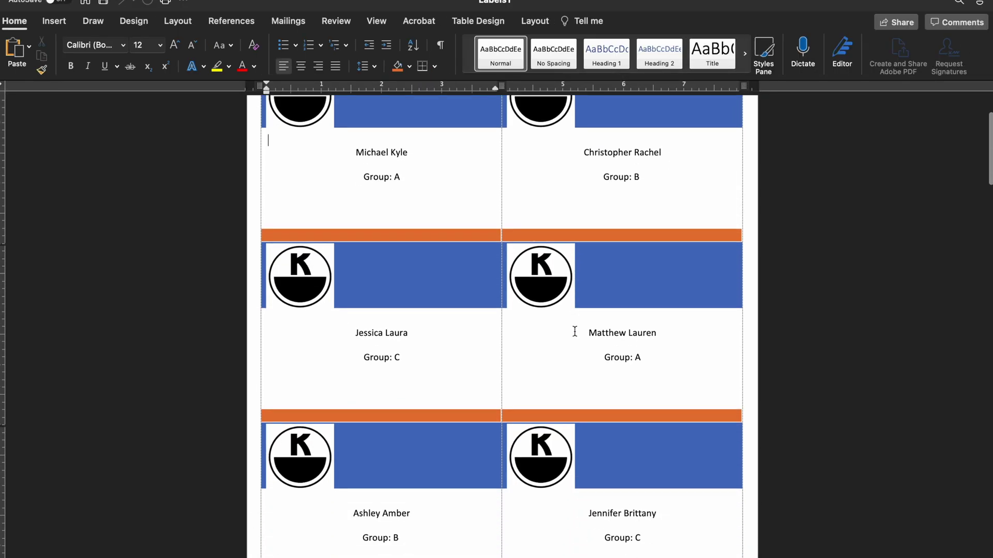
pyautogui.scroll(-5, 575, 331)
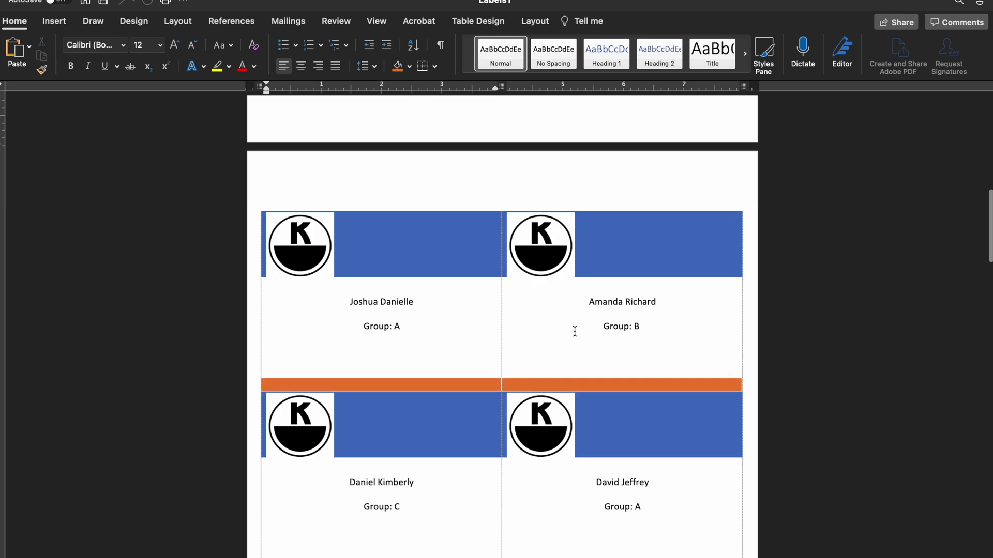
pyautogui.scroll(-15, 574, 331)
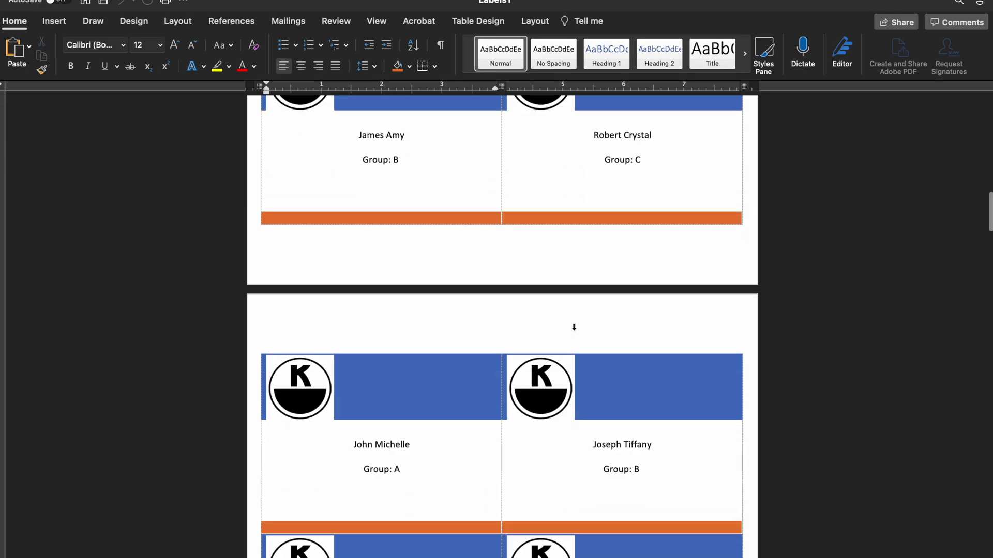
pyautogui.scroll(-15, 575, 331)
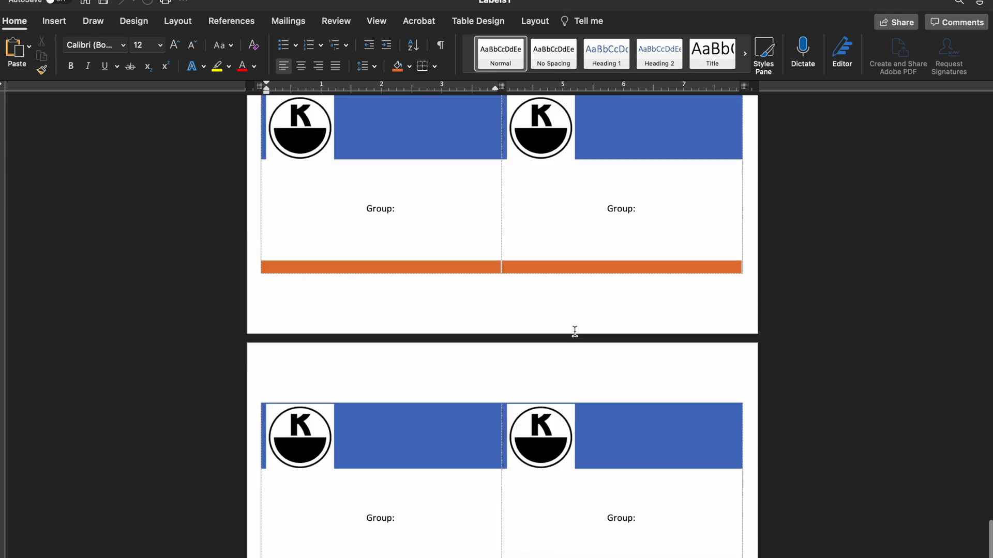
pyautogui.scroll(20, 574, 332)
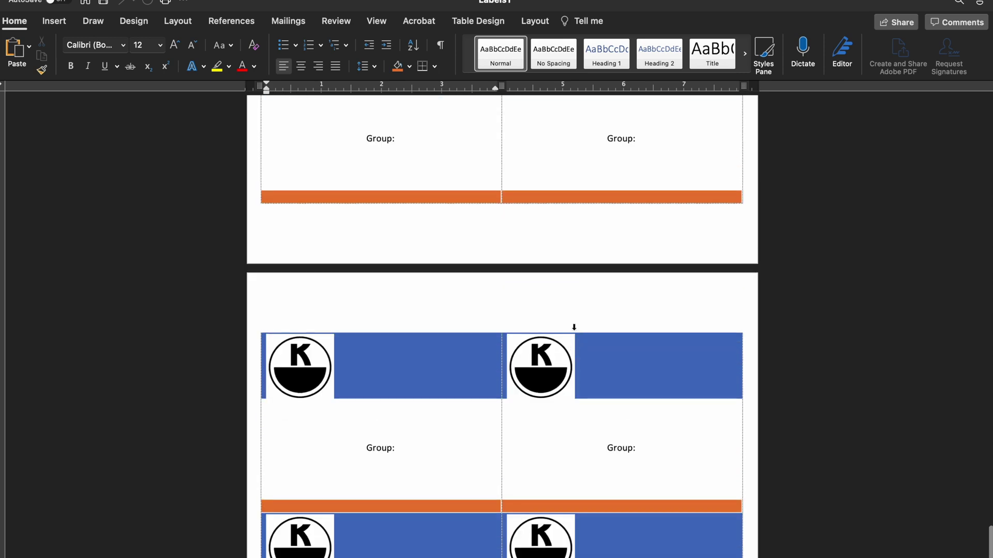